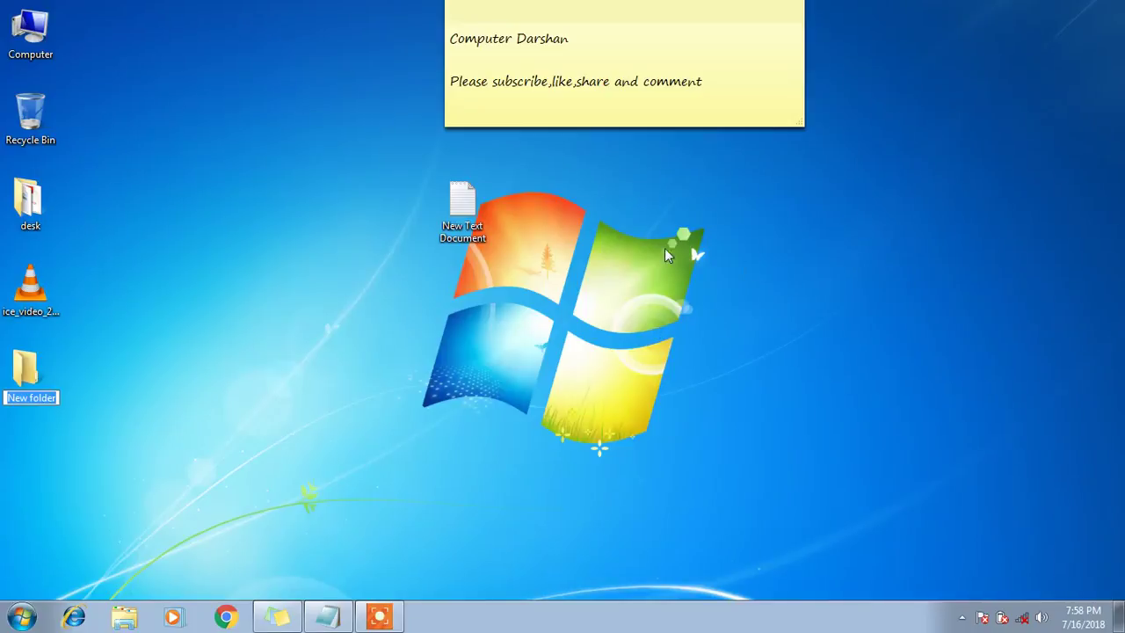
Open New Text Document from the desktop, maximize it and add the line "folder banane ka shortcut" below the welcome text.
{"action": "double_click", "coordinate": [462, 209]}
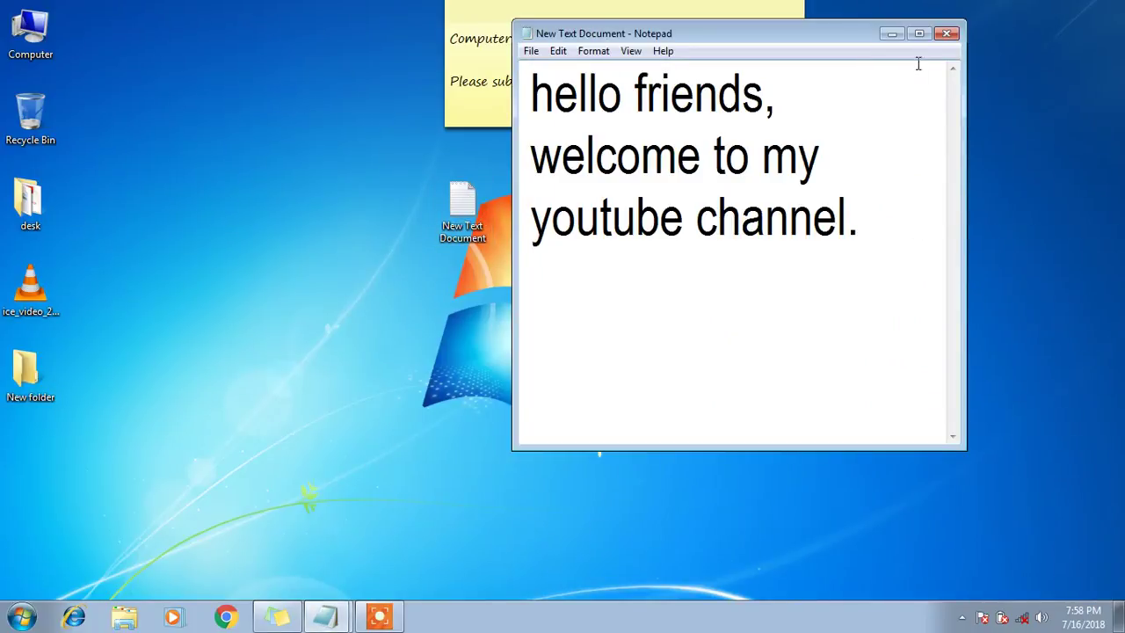
{"action": "left_click", "coordinate": [919, 33]}
{"action": "left_click", "coordinate": [897, 108]}
{"action": "key", "text": "Return"}
{"action": "type", "text": "f"}
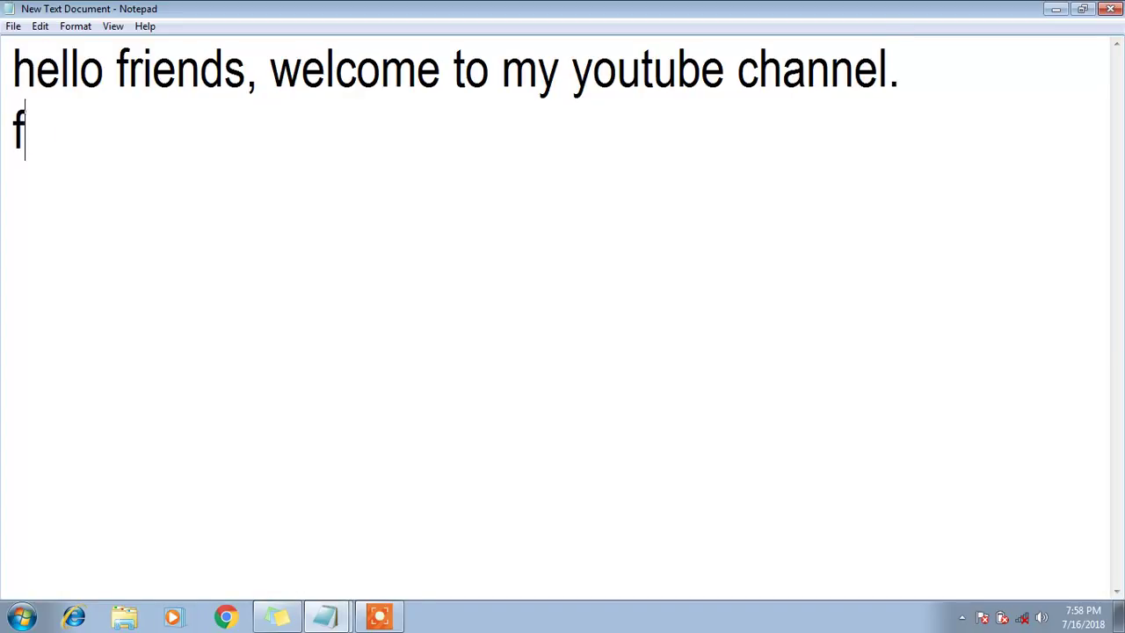
{"action": "type", "text": "older banane k"}
{"action": "key", "text": "BackSpace"}
{"action": "key", "text": "BackSpace"}
{"action": "key", "text": "BackSpace"}
{"action": "type", "text": "ne ka"}
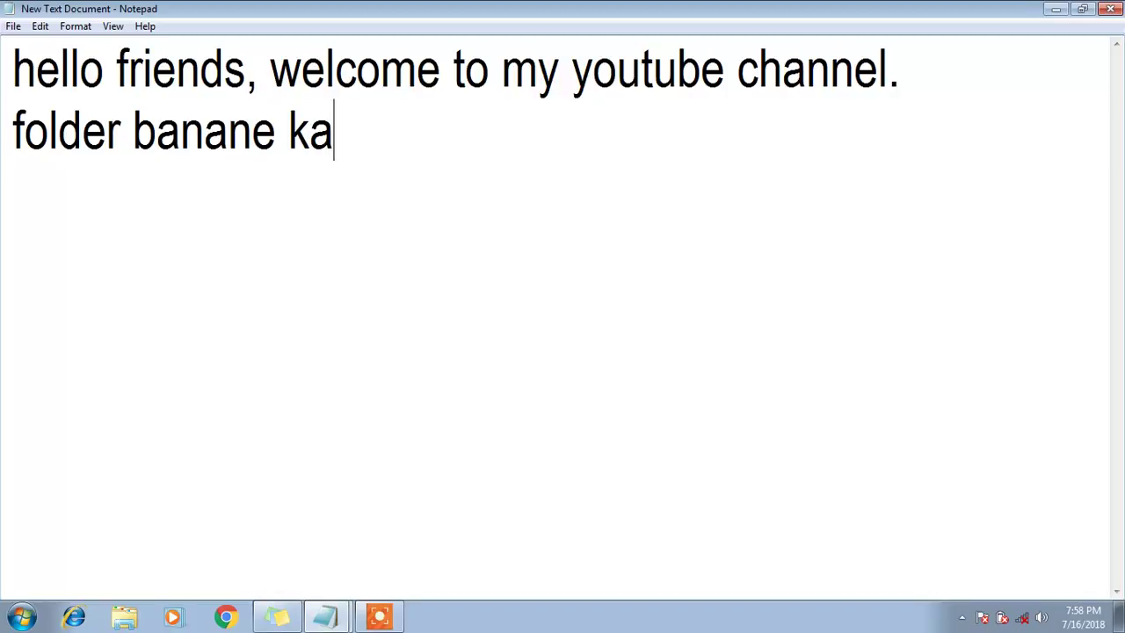
{"action": "type", "text": " shortcut"}
Add "CTRL+SHIFT+N" after a blank line in the note, and minimize its window.
{"action": "key", "text": "Return"}
{"action": "key", "text": "Return"}
{"action": "type", "text": "CTRL"}
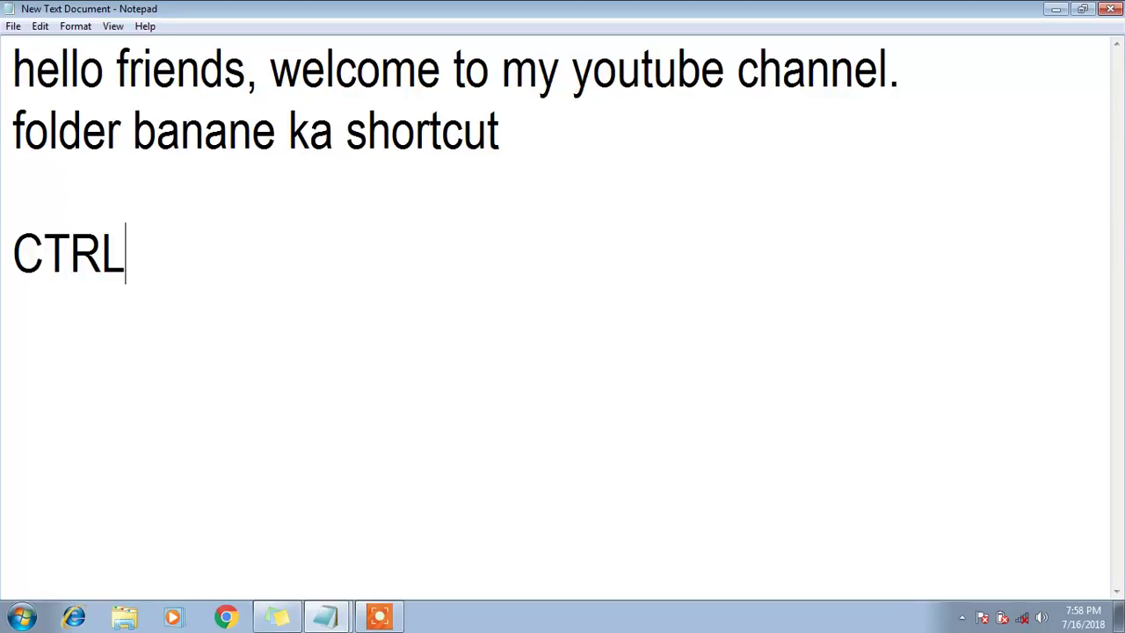
{"action": "type", "text": "+SHIFT+N"}
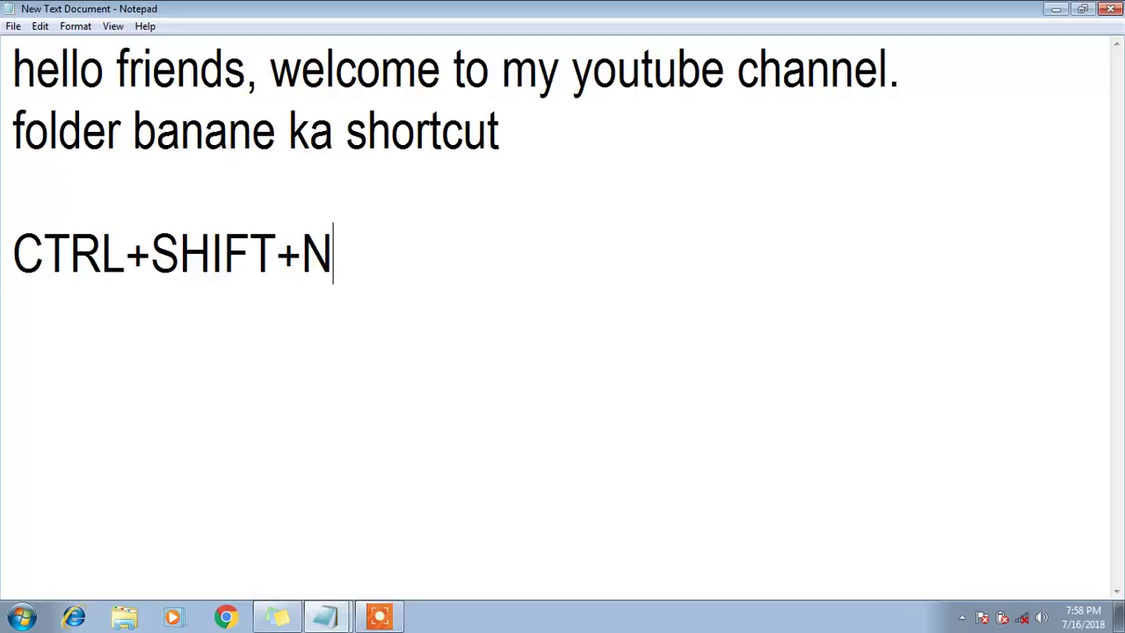
{"action": "left_click", "coordinate": [1055, 8]}
Move the New folder icon beside the VLC video file and rename the folder SCHOOL.
{"action": "left_click_drag", "start_coordinate": [36, 378], "coordinate": [164, 323]}
{"action": "right_click", "coordinate": [159, 301]}
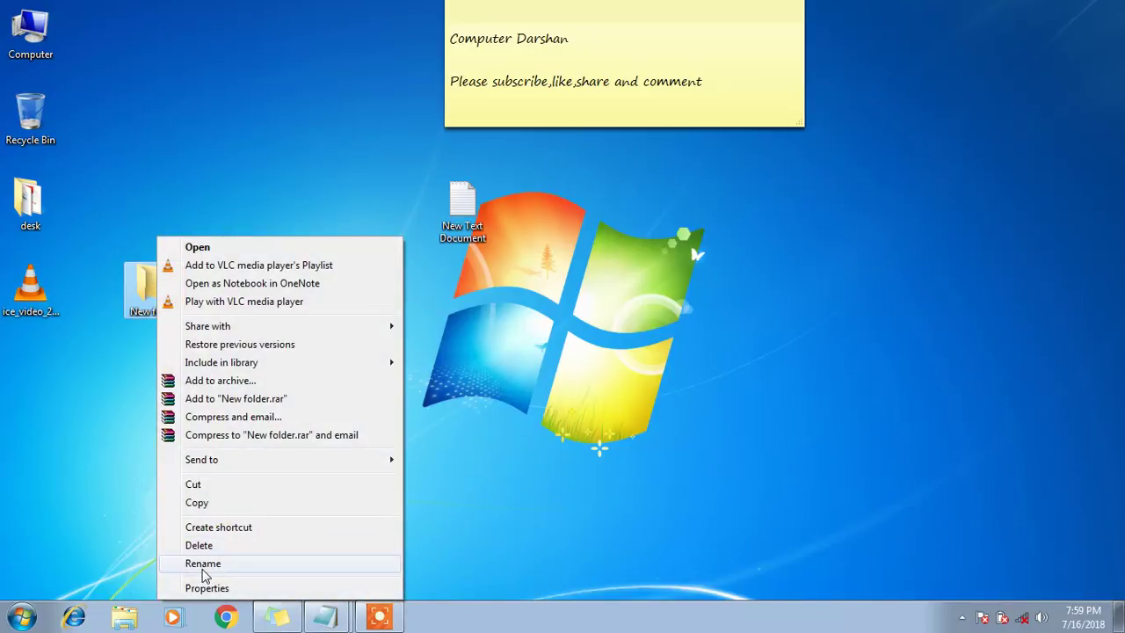
{"action": "left_click", "coordinate": [203, 567]}
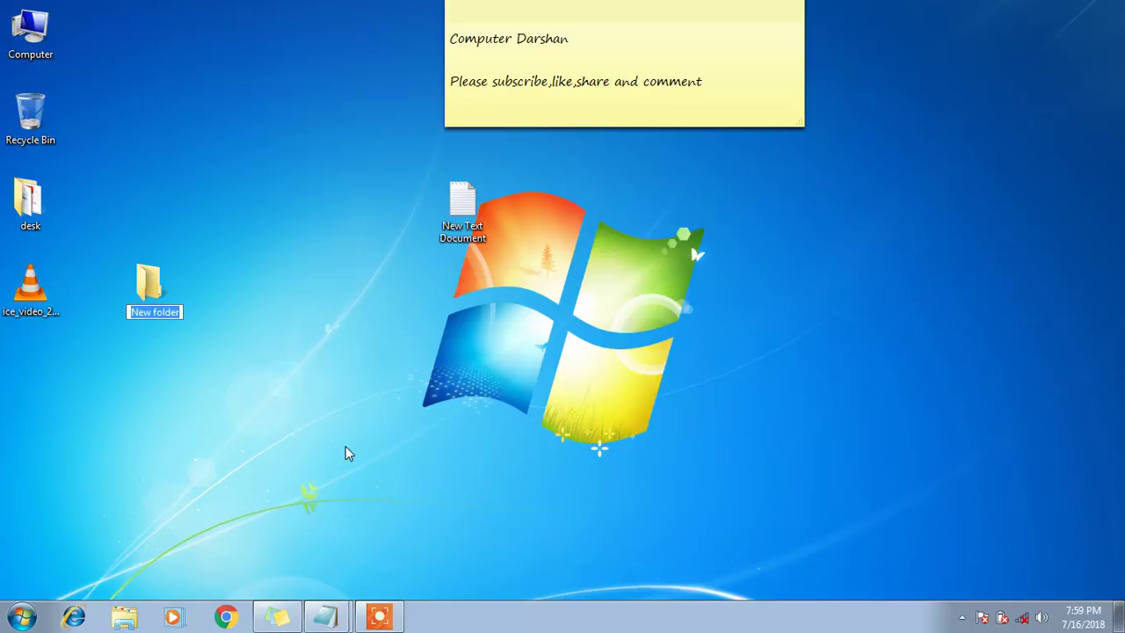
{"action": "type", "text": "SCHOOL"}
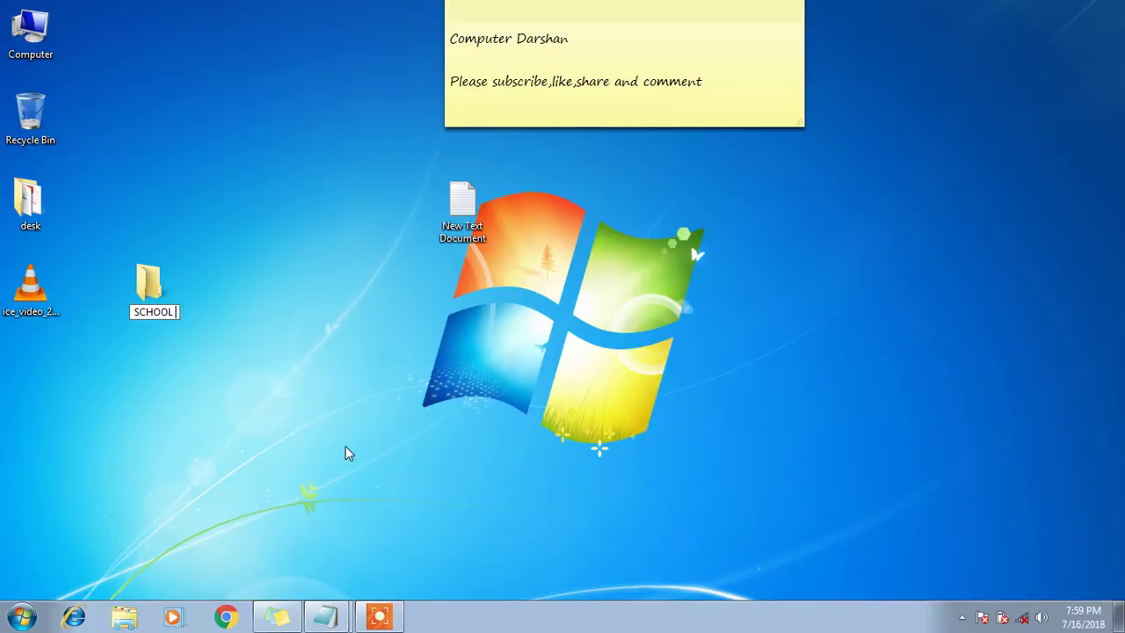
{"action": "key", "text": "BackSpace"}
{"action": "left_click", "coordinate": [301, 336]}
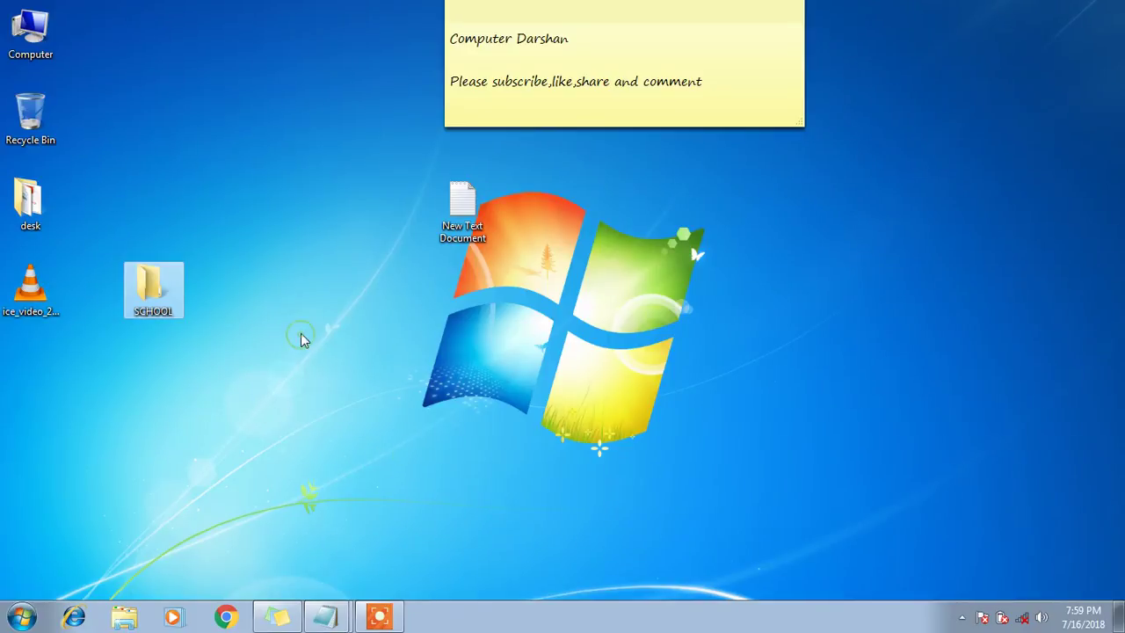
Try to rename the SCHOOL folder with an empty name.
{"action": "right_click", "coordinate": [155, 299]}
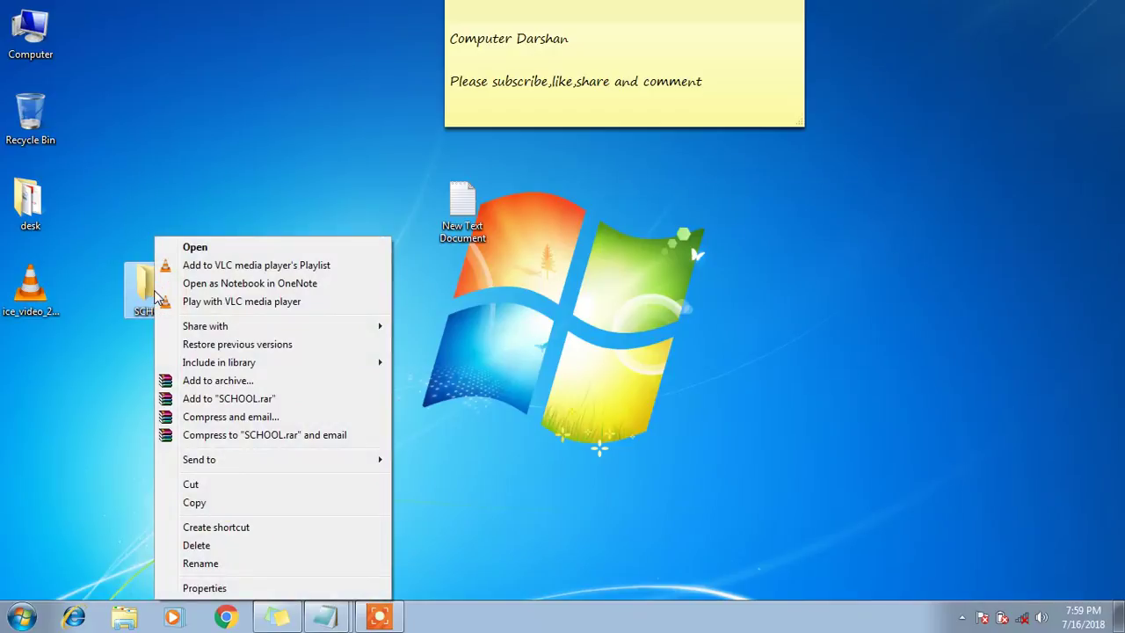
{"action": "left_click", "coordinate": [197, 563]}
{"action": "key", "text": "BackSpace"}
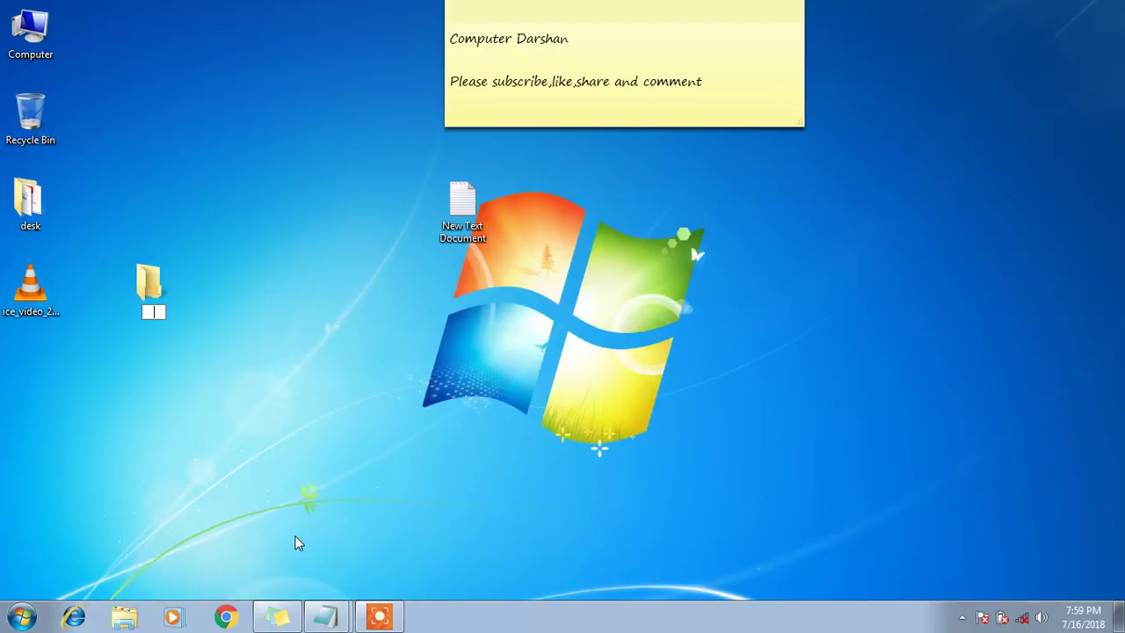
{"action": "left_click", "coordinate": [398, 514]}
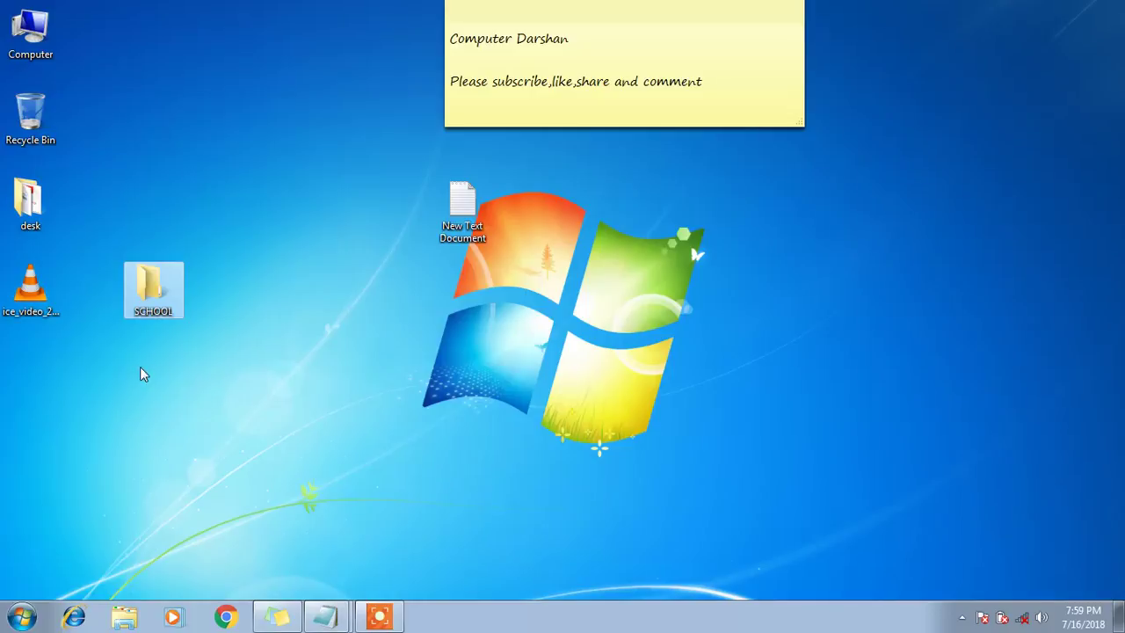
Clear the SCHOOL folder's name for renaming and enter SCHOOL again.
{"action": "right_click", "coordinate": [151, 303]}
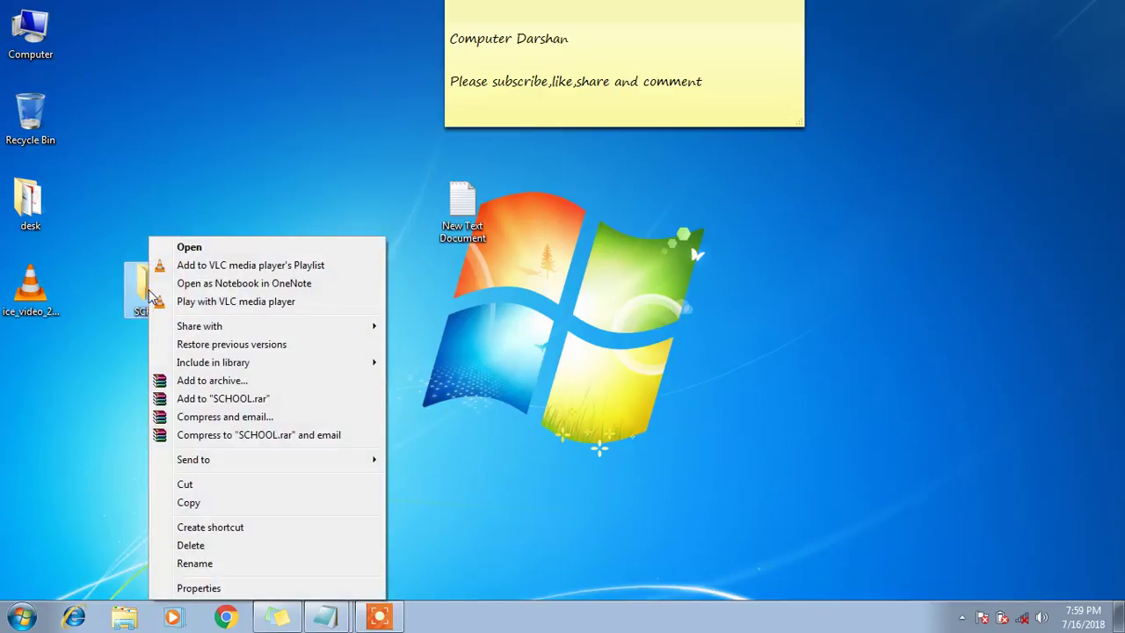
{"action": "left_click", "coordinate": [194, 564]}
{"action": "left_click", "coordinate": [316, 395]}
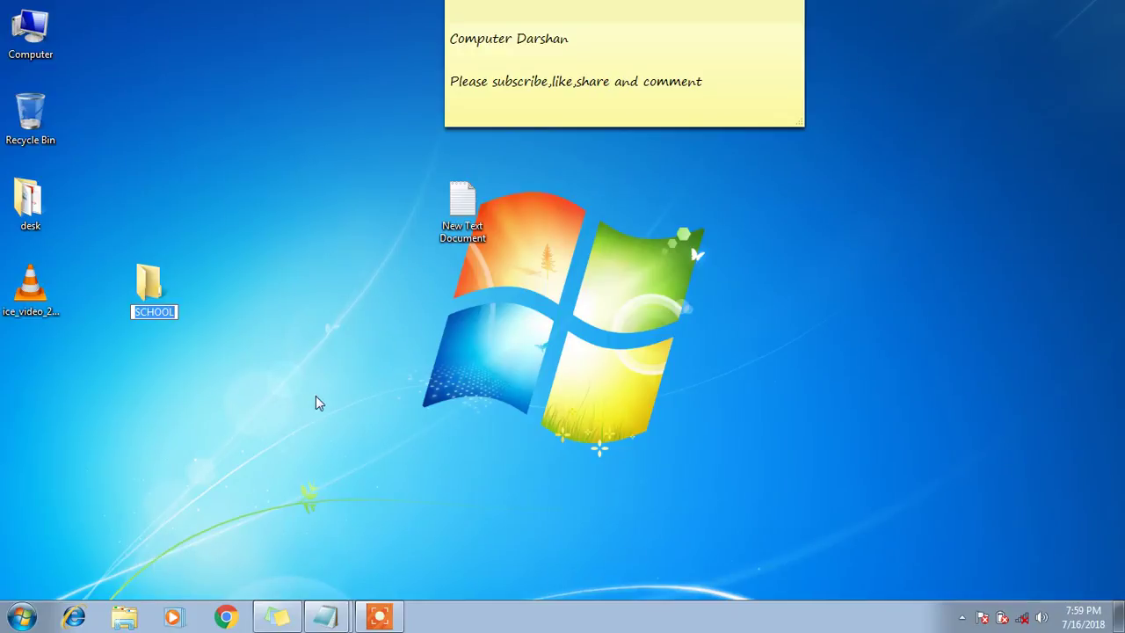
{"action": "left_click", "coordinate": [157, 297]}
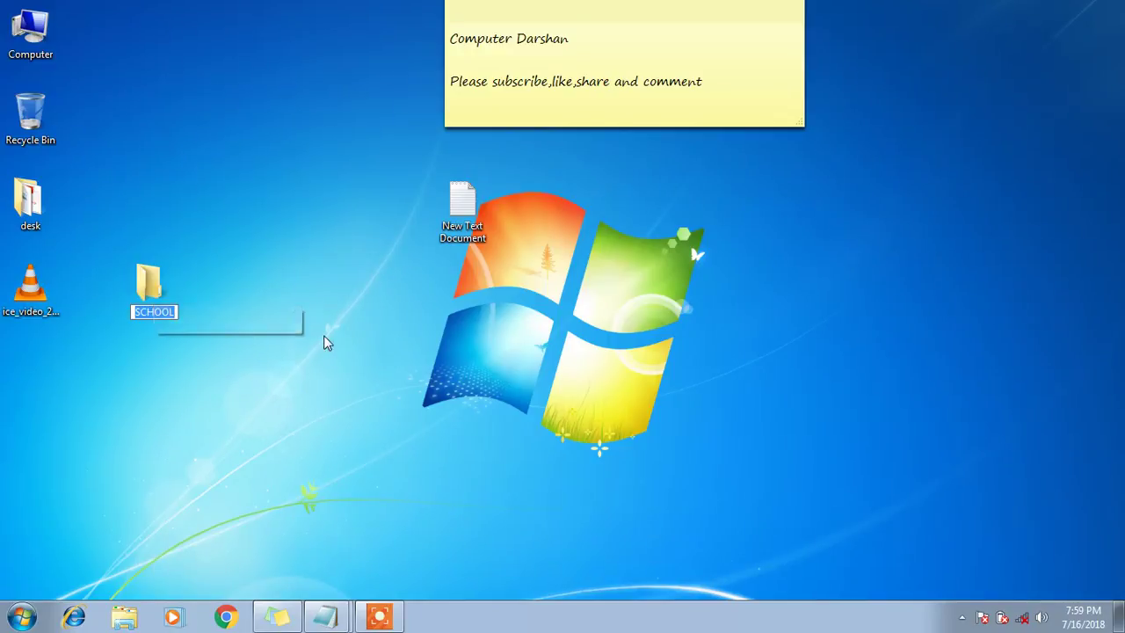
{"action": "key", "text": "BackSpace"}
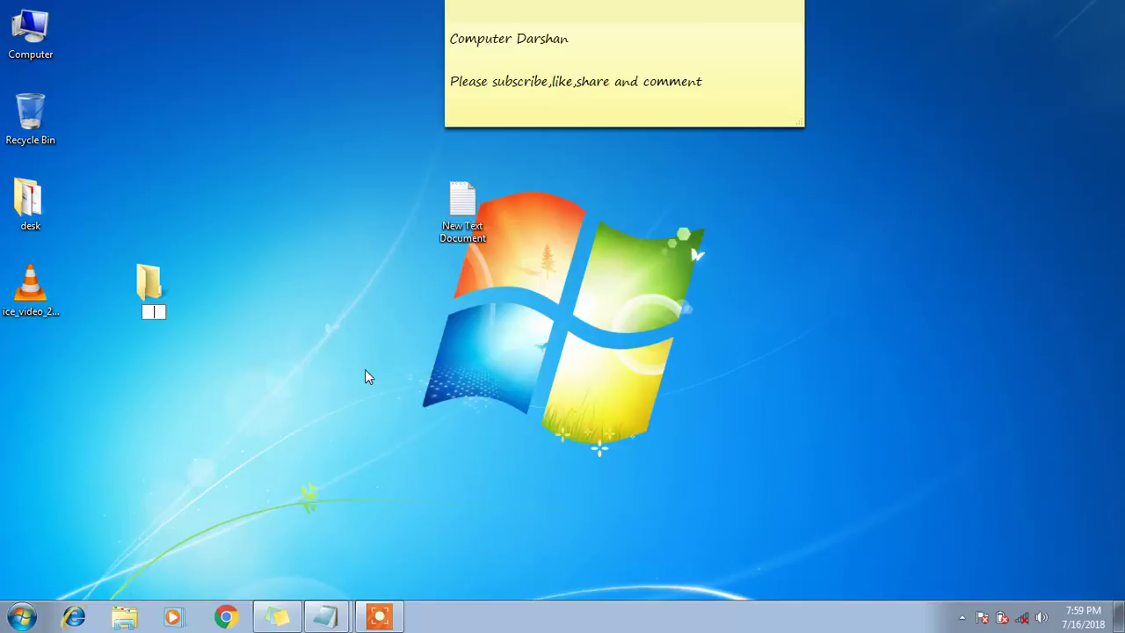
{"action": "type", "text": "0"}
{"action": "key", "text": "BackSpace"}
{"action": "type", "text": "SCHOOL"}
{"action": "key", "text": "Return"}
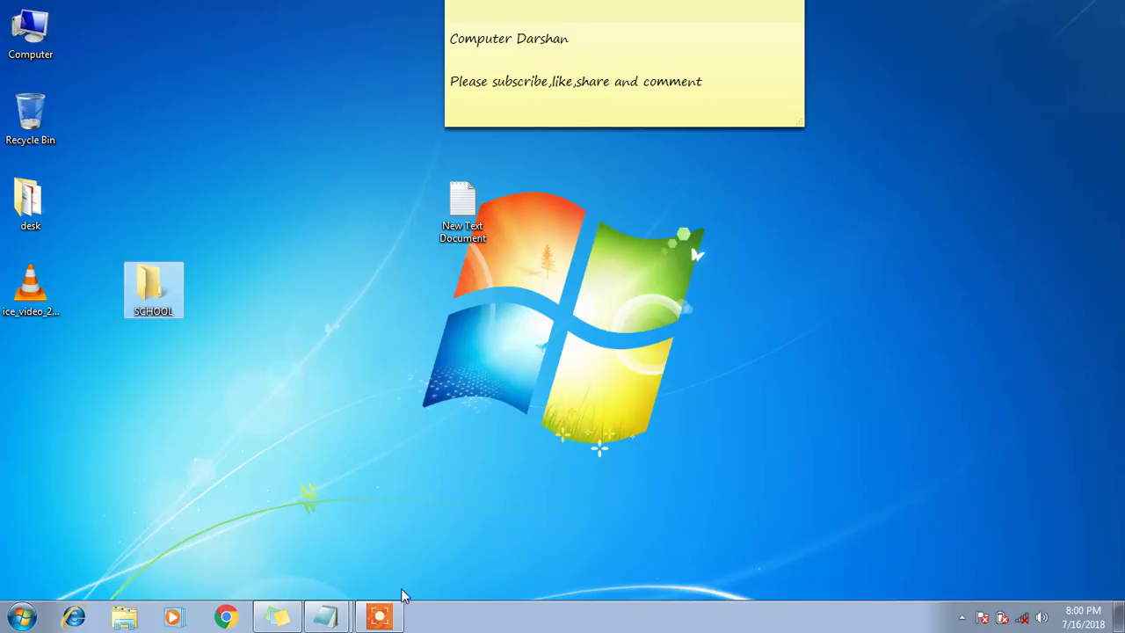
{"action": "left_click", "coordinate": [379, 615]}
{"action": "left_click", "coordinate": [587, 590]}
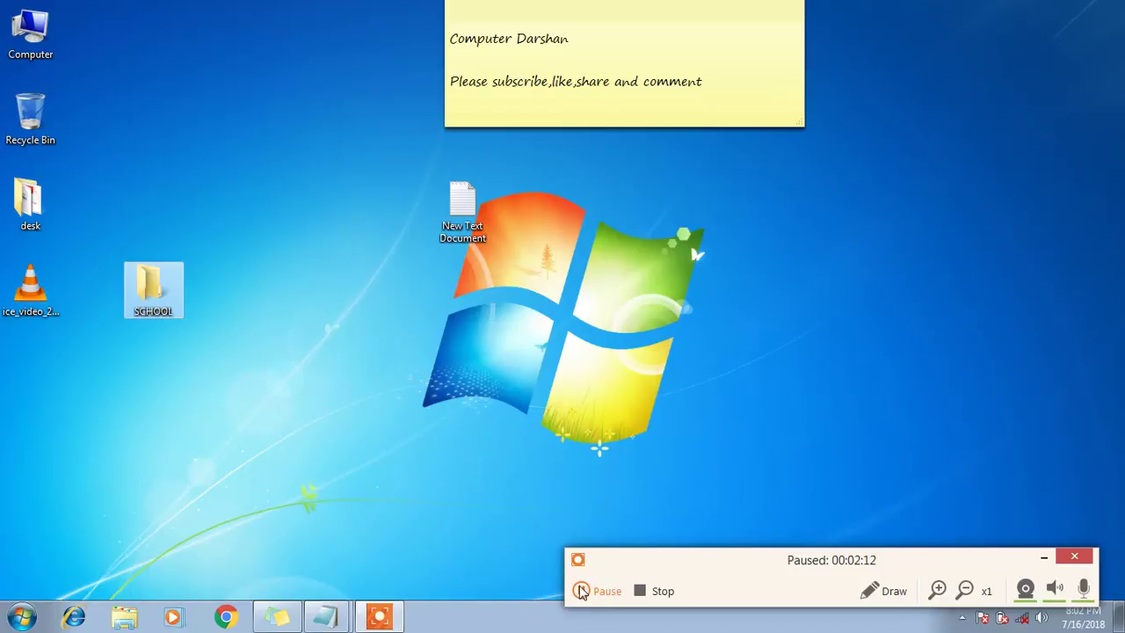
{"action": "left_click", "coordinate": [581, 590]}
Rename the SCHOOL folder with a blank name so that no label shows under its icon.
{"action": "right_click", "coordinate": [171, 284]}
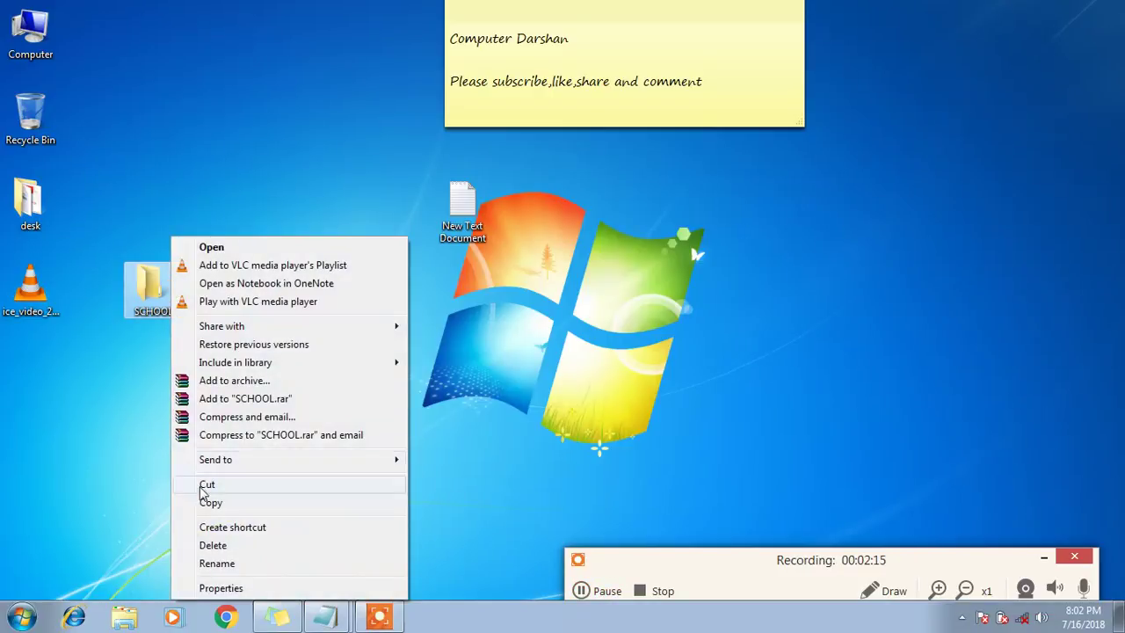
{"action": "left_click", "coordinate": [217, 564]}
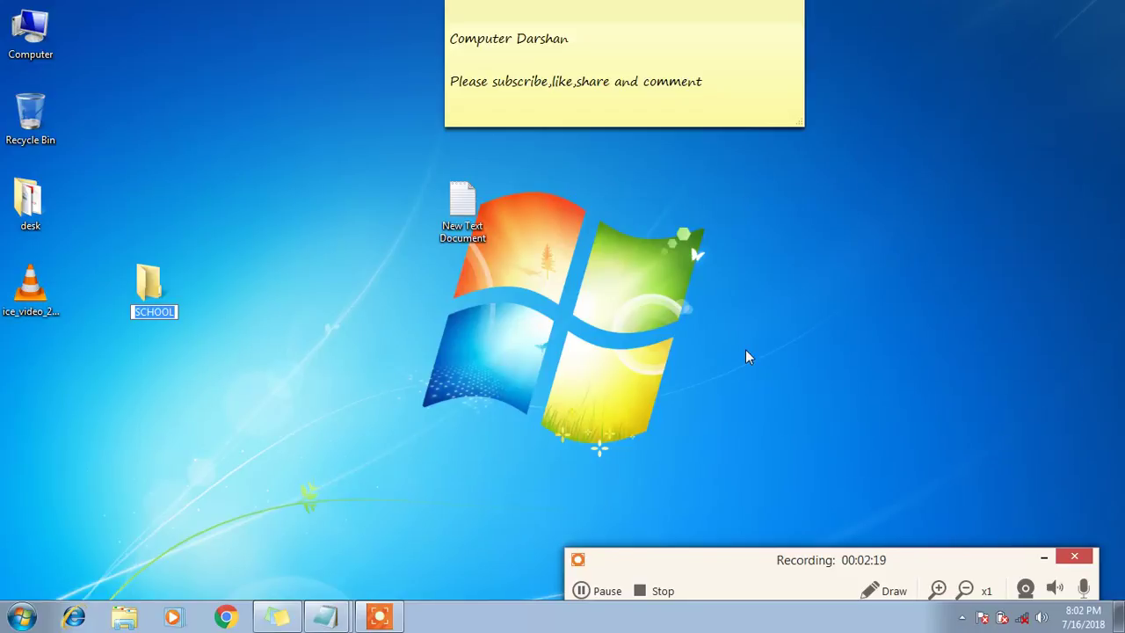
{"action": "key", "text": "BackSpace"}
{"action": "key", "text": "Return"}
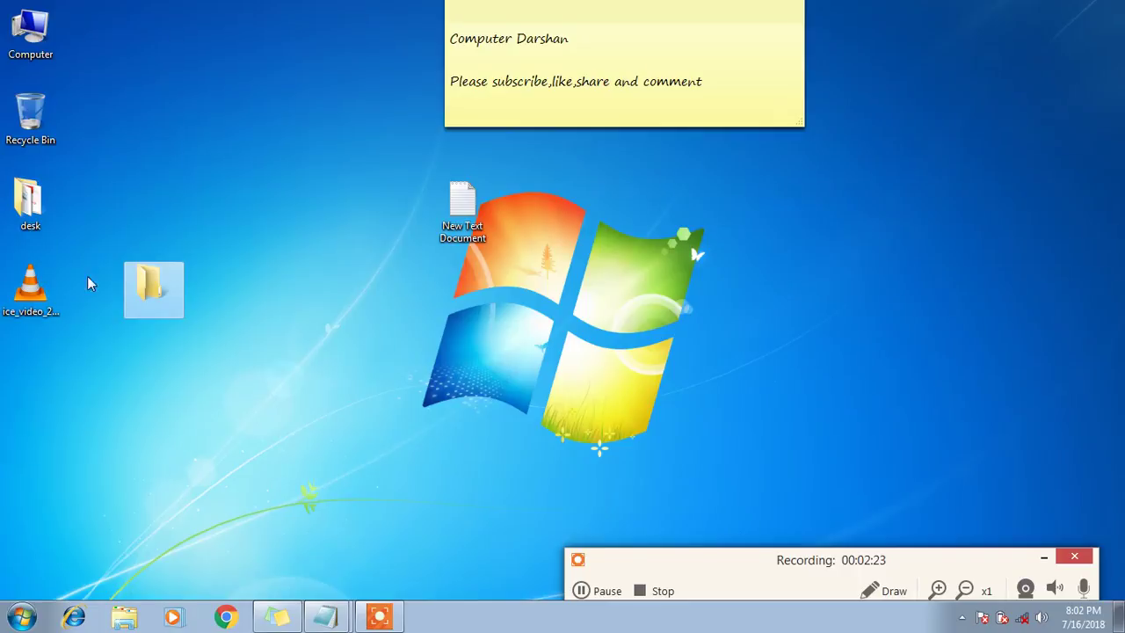
Delete the nameless folder from the desktop, moving it to the Recycle Bin.
{"action": "right_click", "coordinate": [134, 281]}
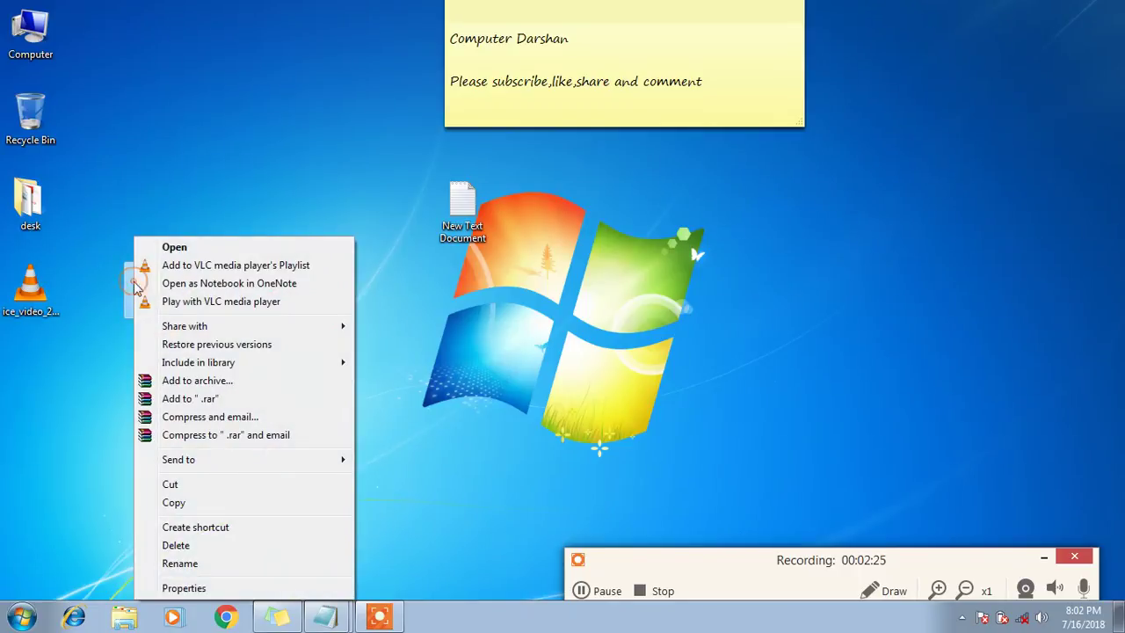
{"action": "left_click", "coordinate": [176, 545]}
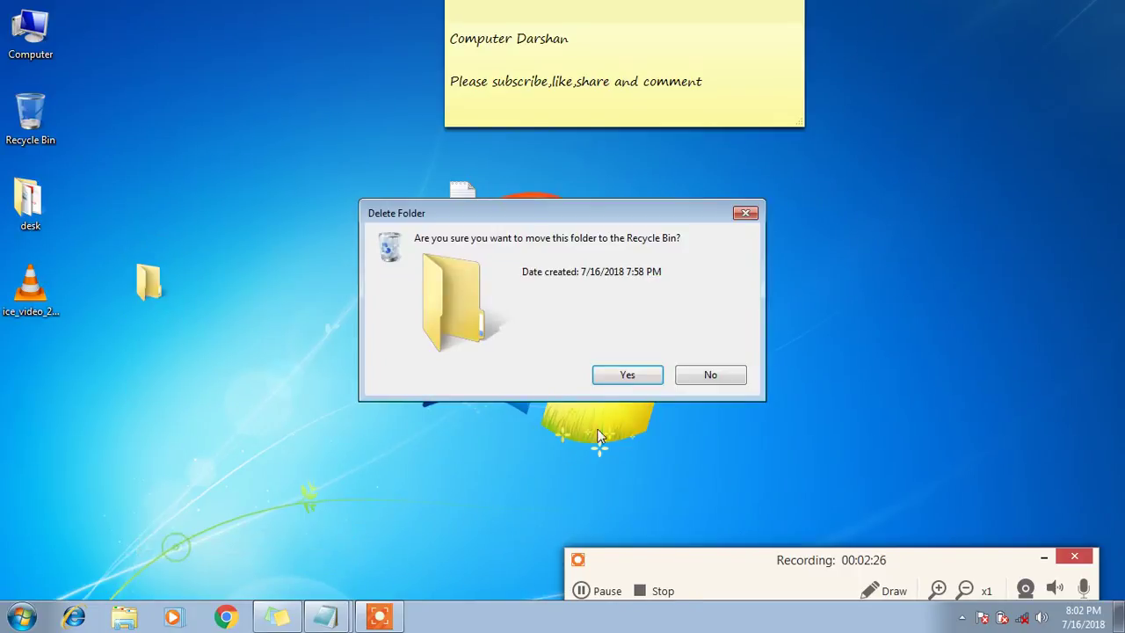
{"action": "left_click", "coordinate": [621, 383]}
Create a new folder on the desktop and try to name it con.
{"action": "right_click", "coordinate": [178, 268]}
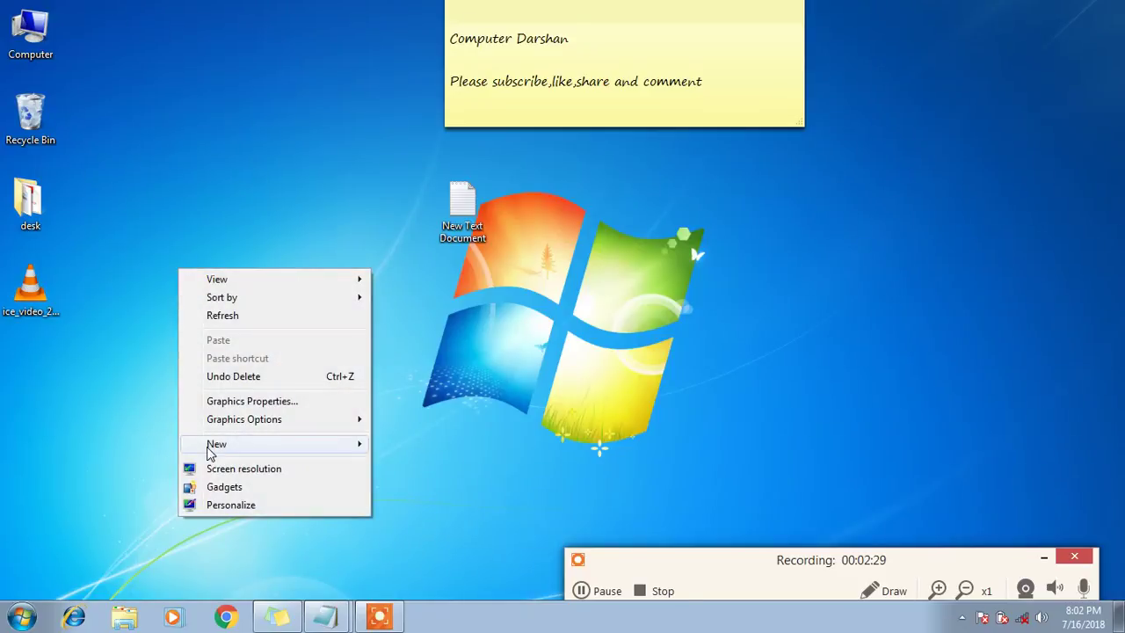
{"action": "left_click", "coordinate": [531, 385]}
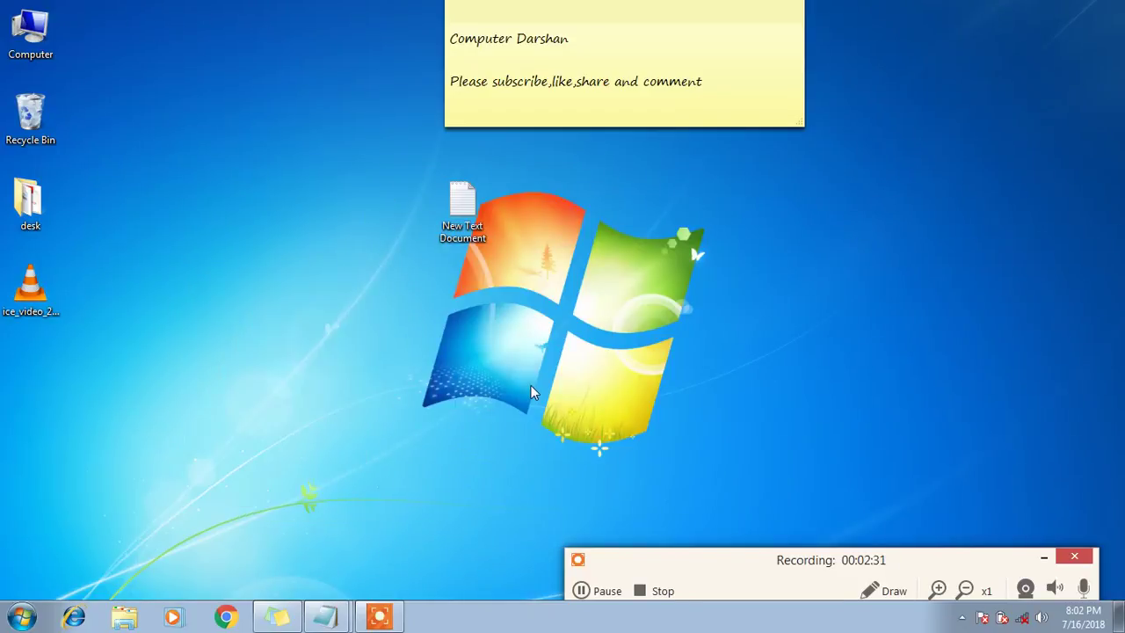
{"action": "right_click", "coordinate": [230, 327]}
{"action": "mouse_move", "coordinate": [274, 508]}
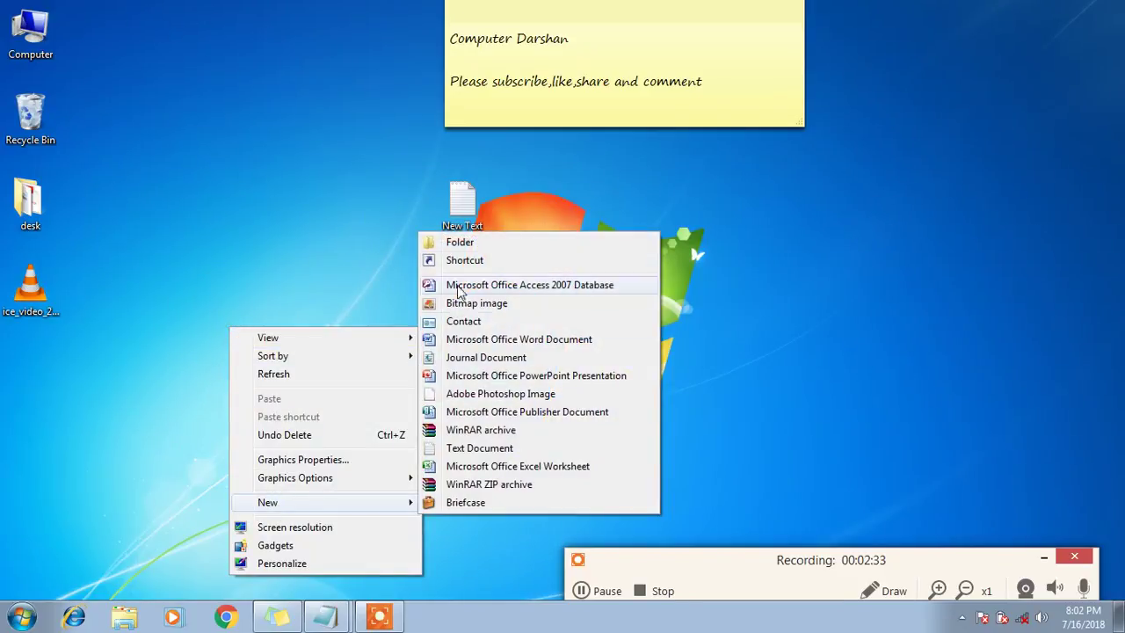
{"action": "left_click", "coordinate": [457, 247]}
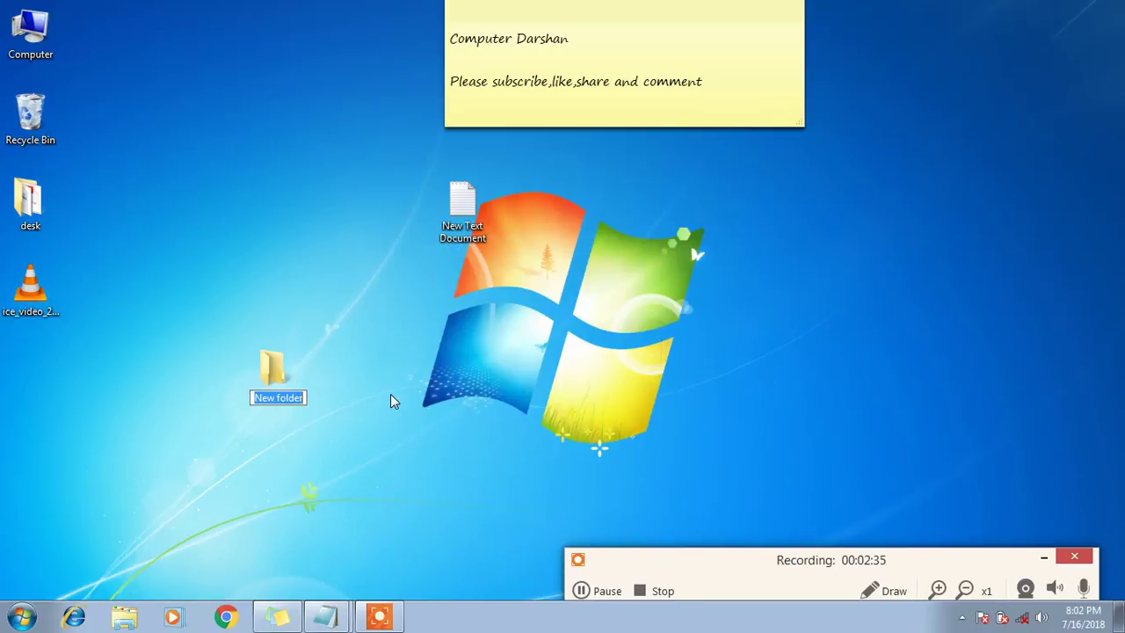
{"action": "type", "text": "con"}
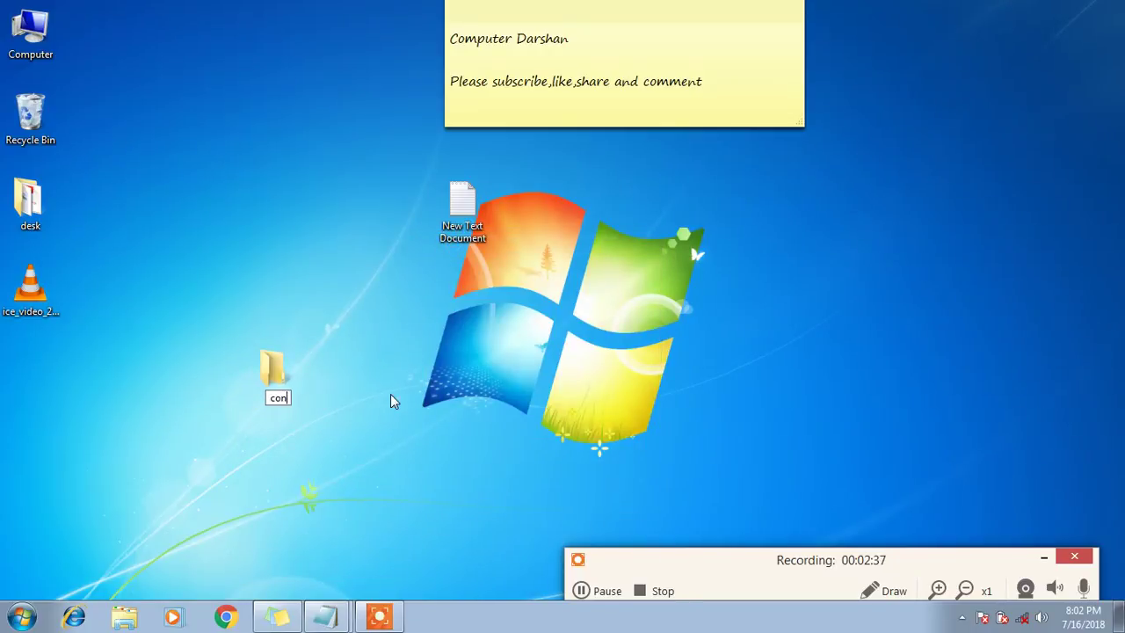
{"action": "key", "text": "Return"}
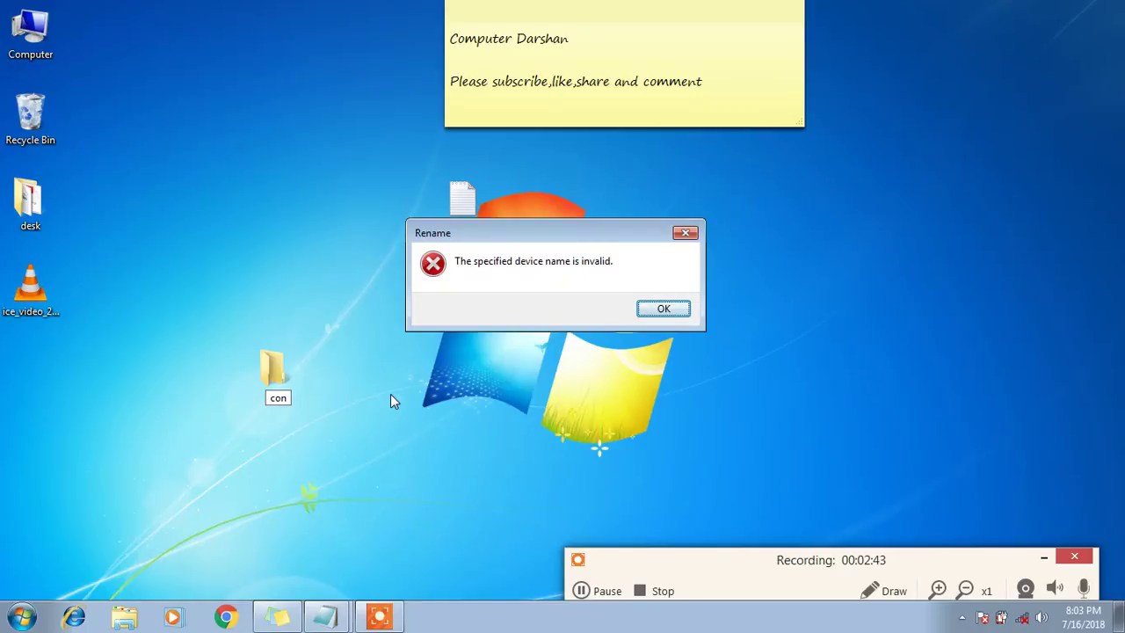
Dismiss the rename error and retry naming the new folder con.
{"action": "left_click", "coordinate": [661, 309]}
{"action": "type", "text": "con"}
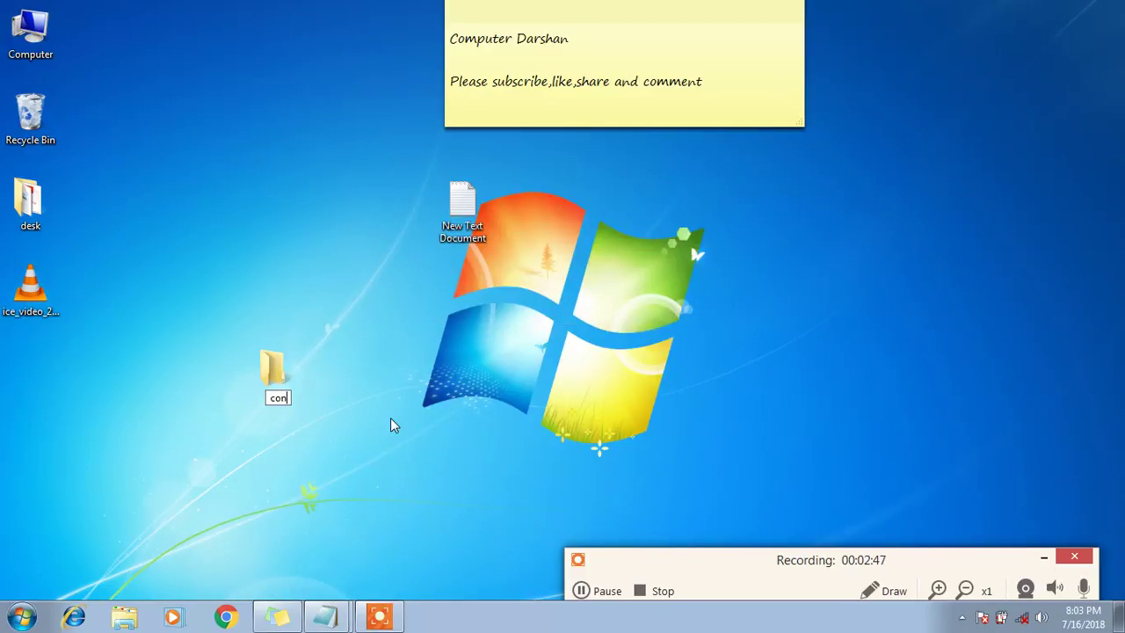
{"action": "key", "text": "Return"}
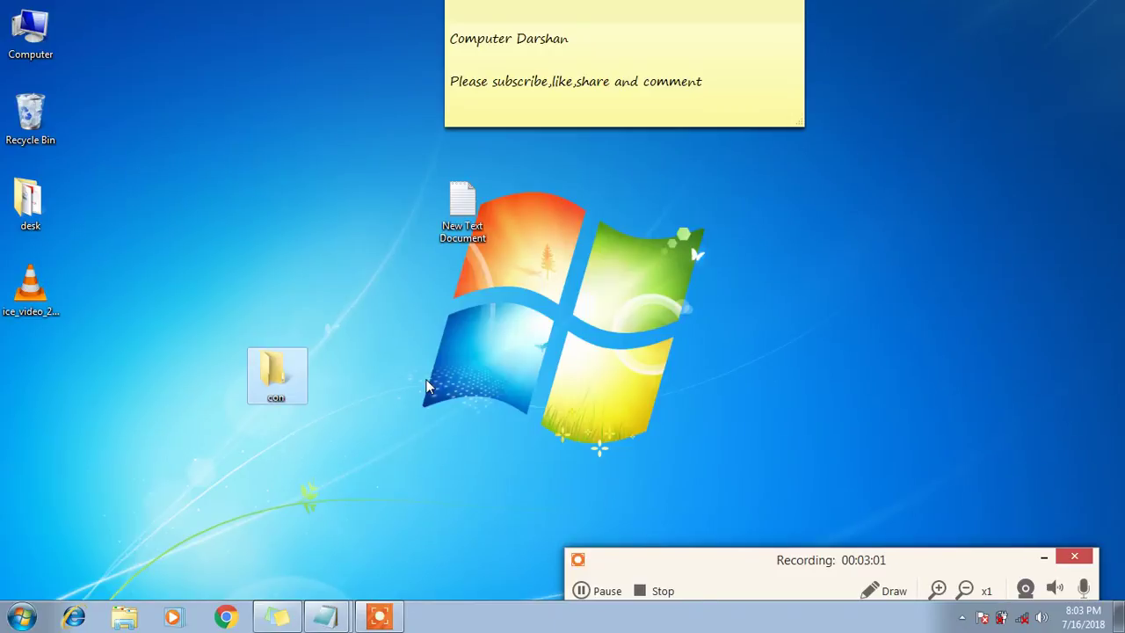
Permanently delete the con folder, bypassing the Recycle Bin.
{"action": "key", "text": "shift+Delete"}
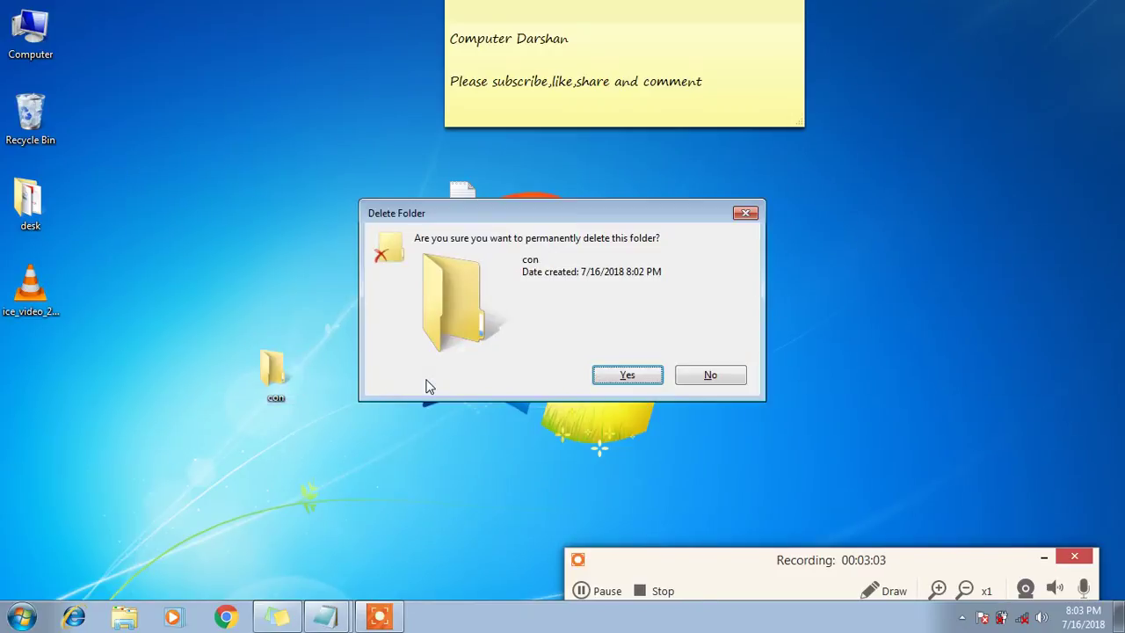
{"action": "key", "text": "Return"}
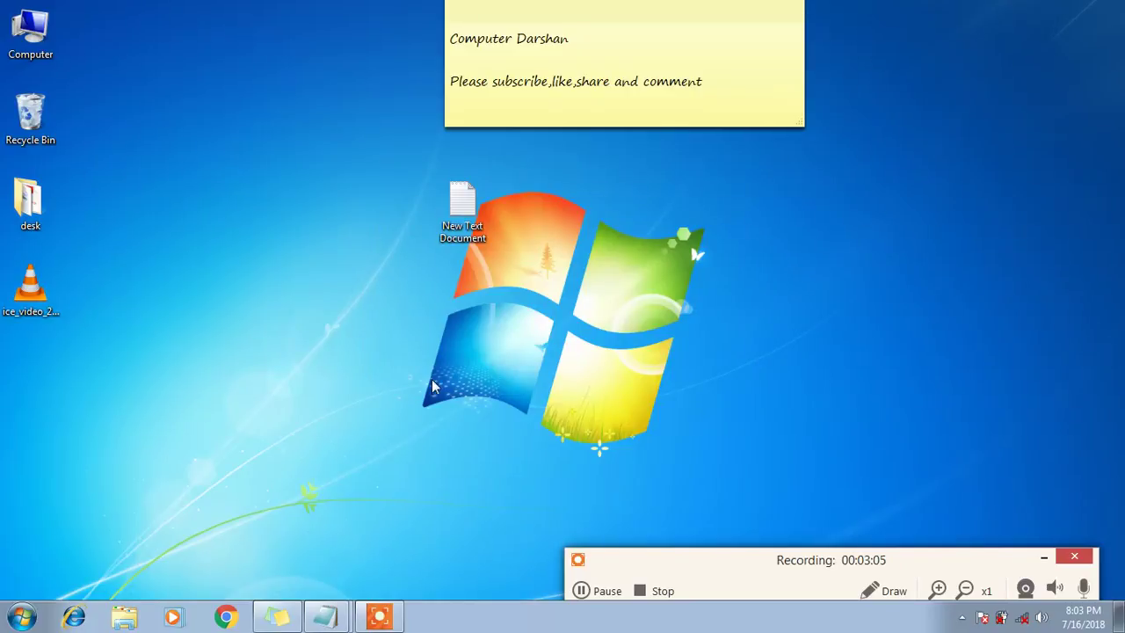
Create a new folder on the desktop and name it home.
{"action": "right_click", "coordinate": [220, 288]}
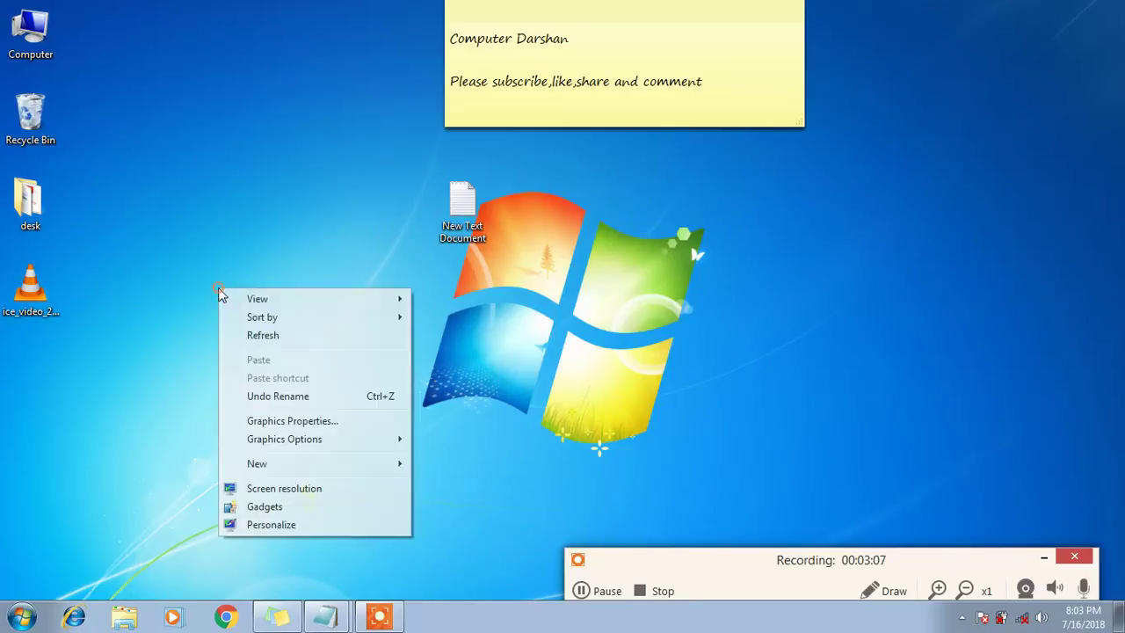
{"action": "mouse_move", "coordinate": [276, 472]}
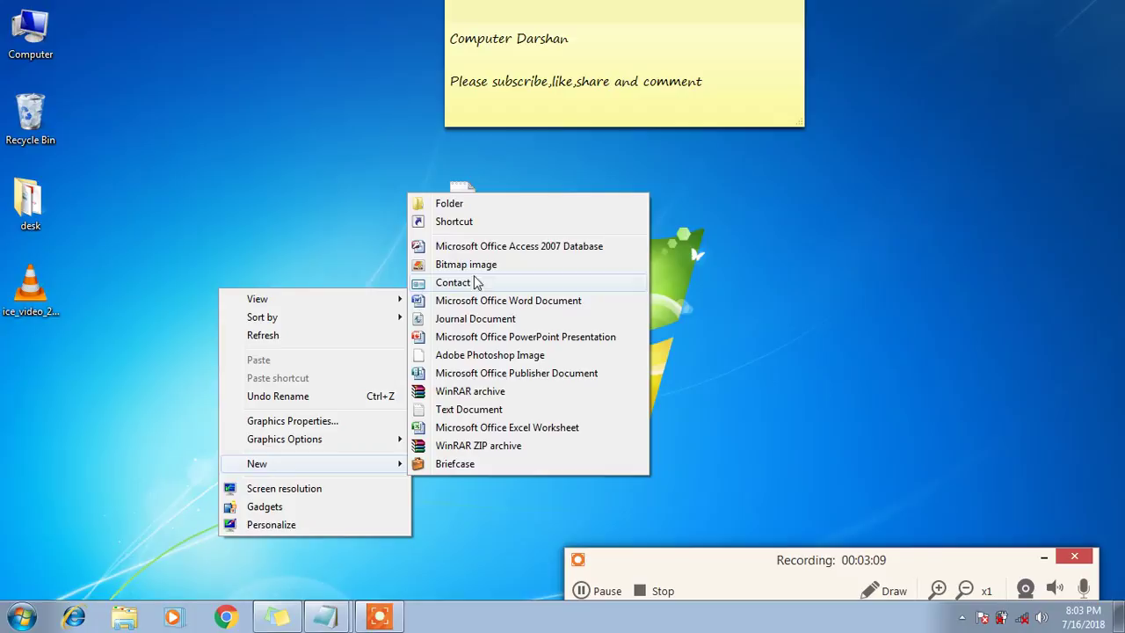
{"action": "left_click", "coordinate": [466, 203]}
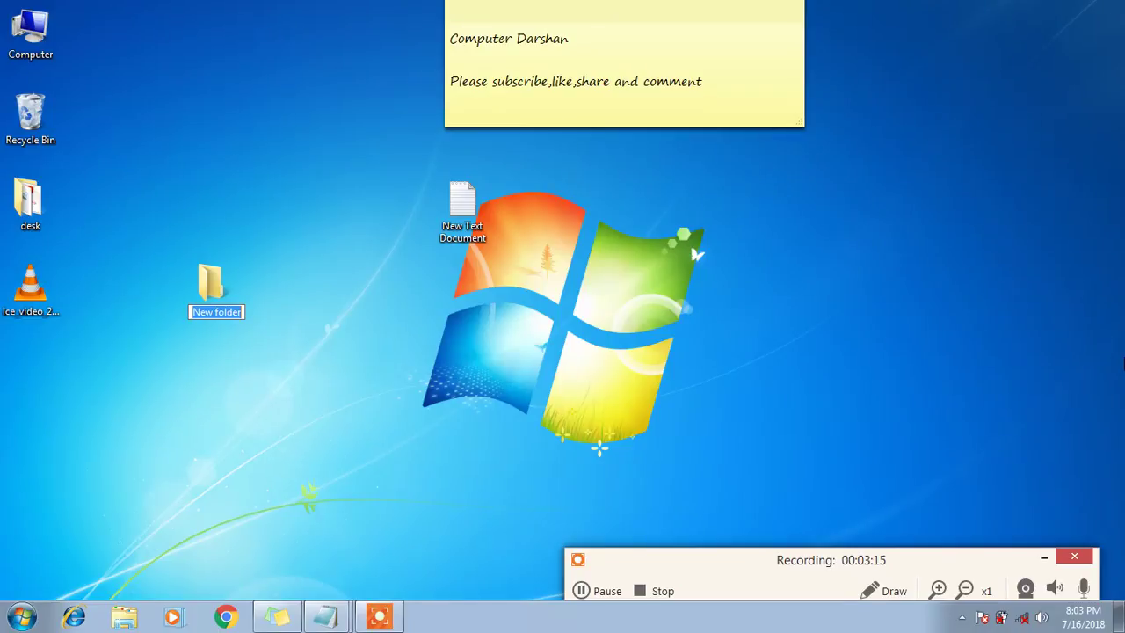
{"action": "type", "text": "hp"}
{"action": "key", "text": "BackSpace"}
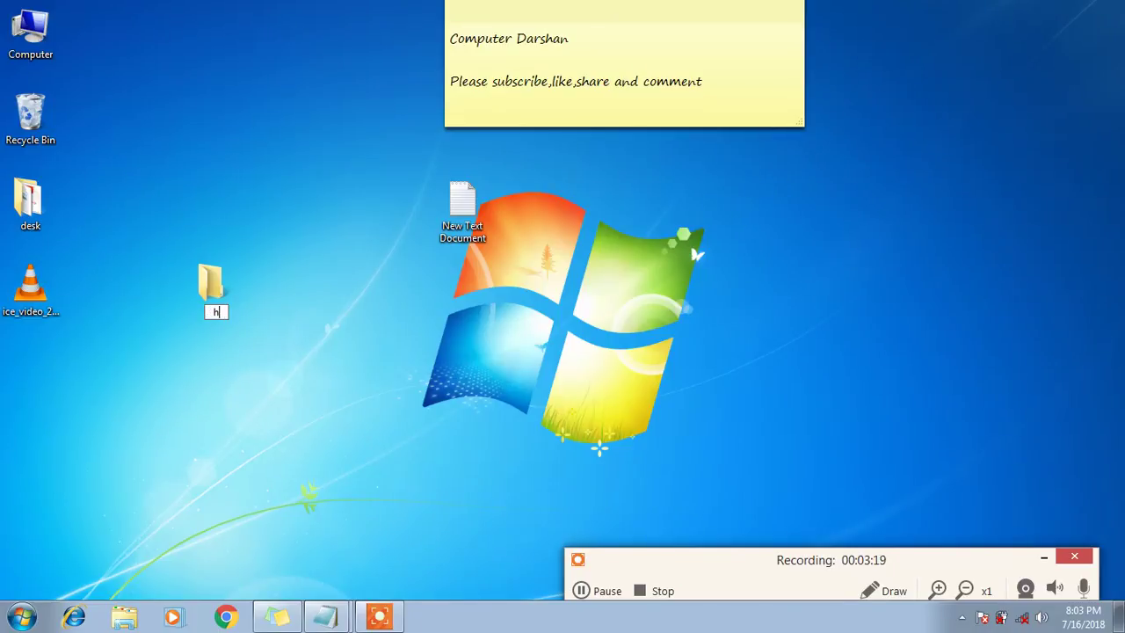
{"action": "type", "text": "ome"}
{"action": "key", "text": "Return"}
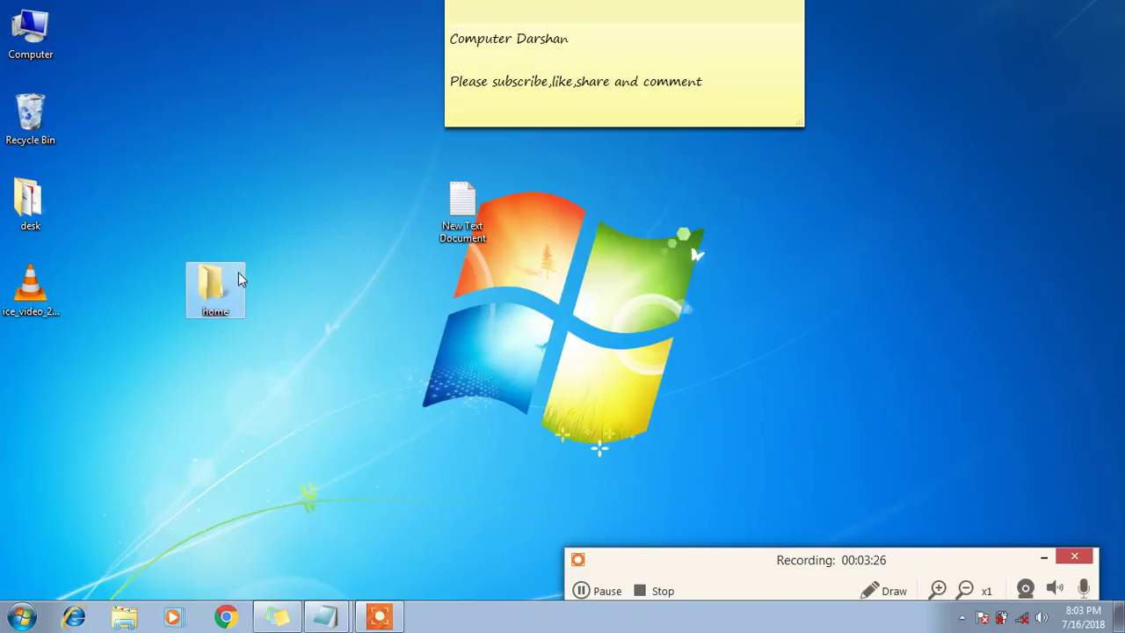
Hide the home folder by applying the Hidden attribute in its properties.
{"action": "right_click", "coordinate": [209, 276]}
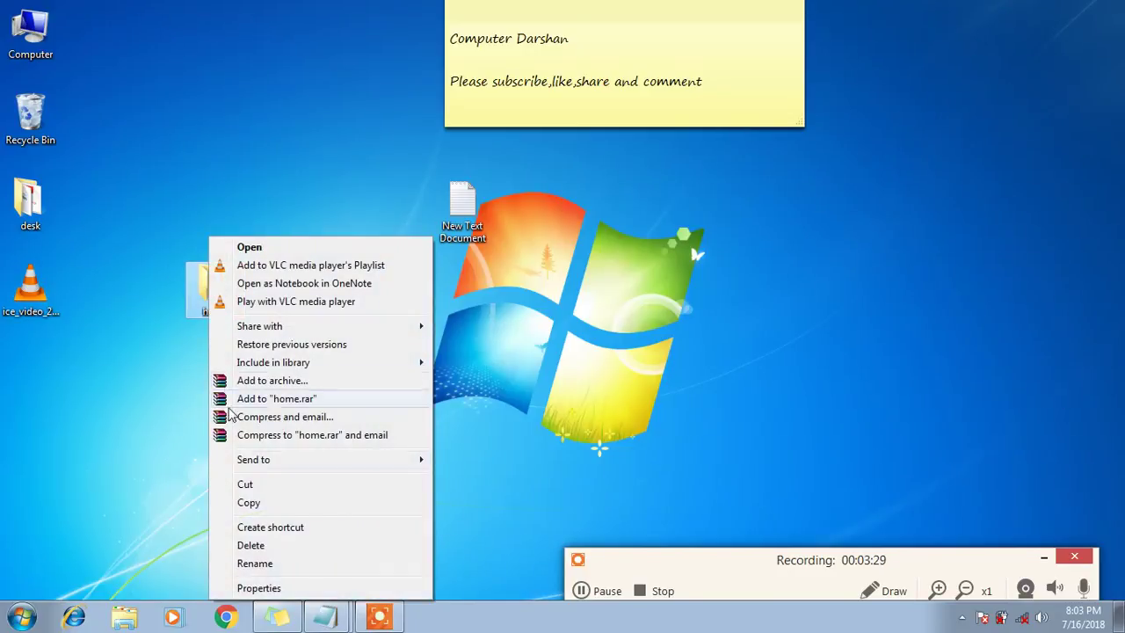
{"action": "left_click", "coordinate": [264, 587]}
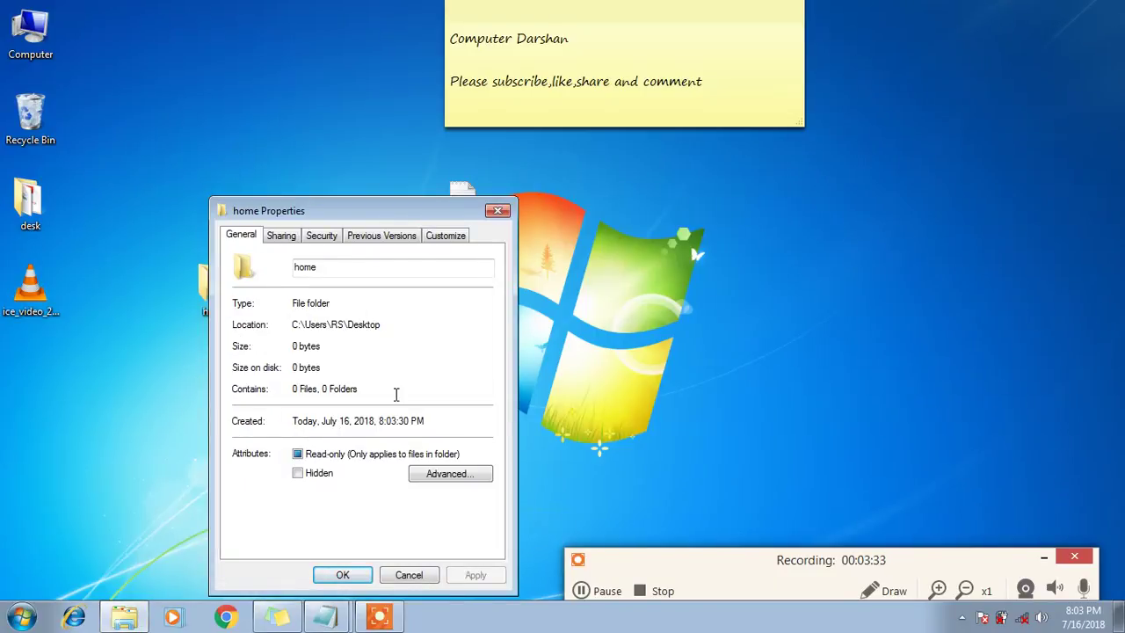
{"action": "left_click", "coordinate": [297, 475]}
{"action": "left_click", "coordinate": [475, 575]}
{"action": "left_click", "coordinate": [332, 575]}
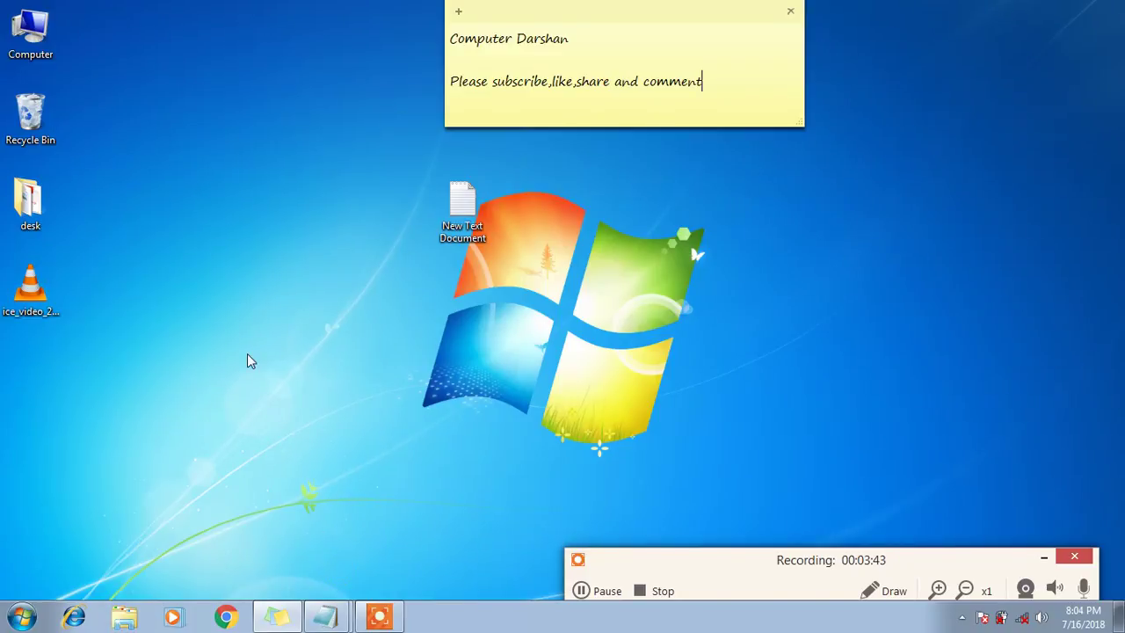
Open the Control Panel and minimize the screen recorder window covering it.
{"action": "left_click", "coordinate": [22, 618]}
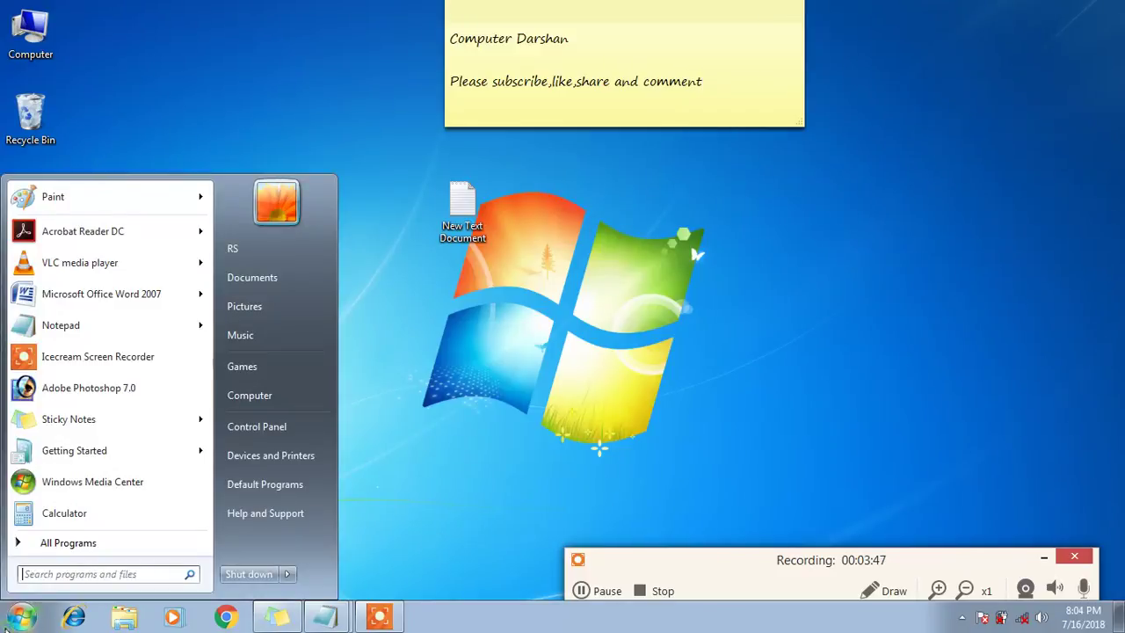
{"action": "left_click", "coordinate": [273, 426]}
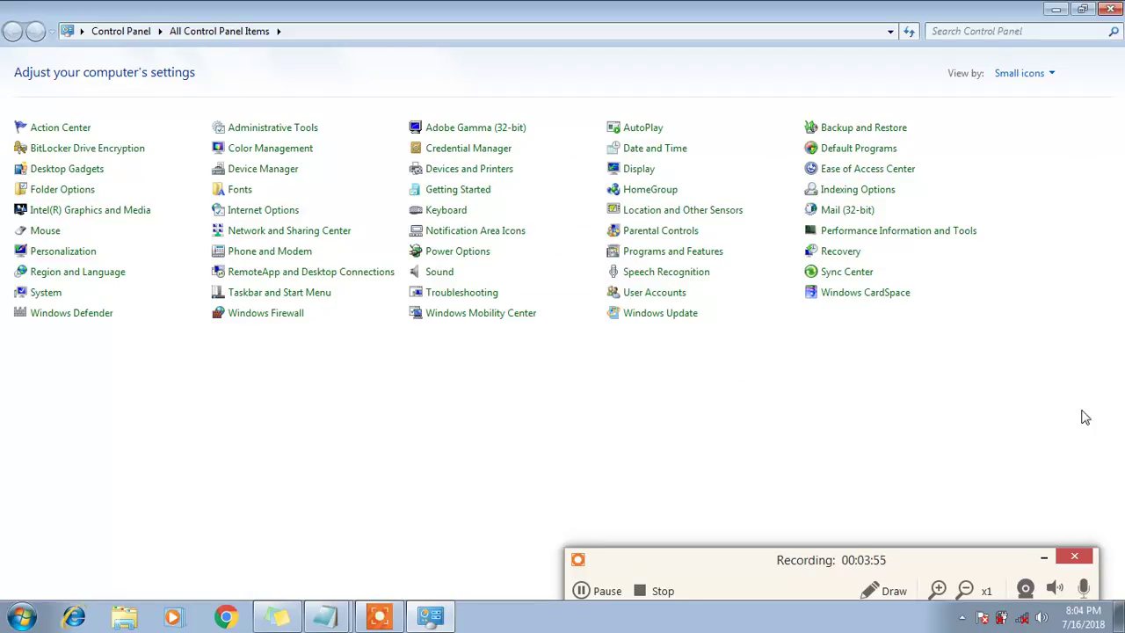
{"action": "left_click", "coordinate": [1043, 559]}
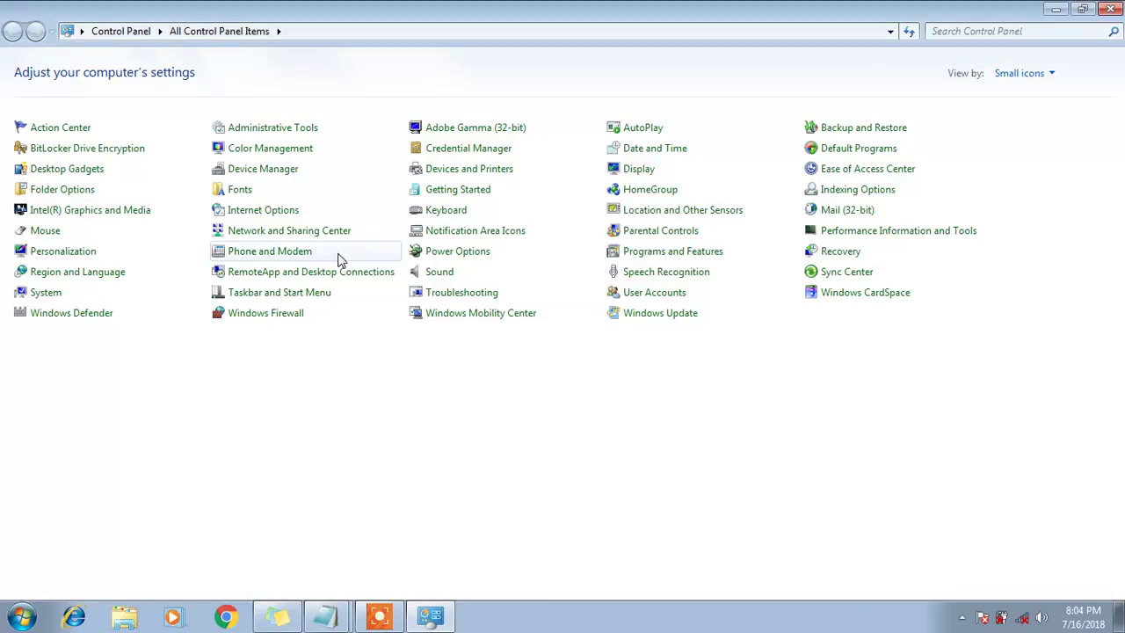
Try the Category, Large icons and Small icons views of the Control Panel items, and settle on Large icons.
{"action": "left_click", "coordinate": [1015, 76]}
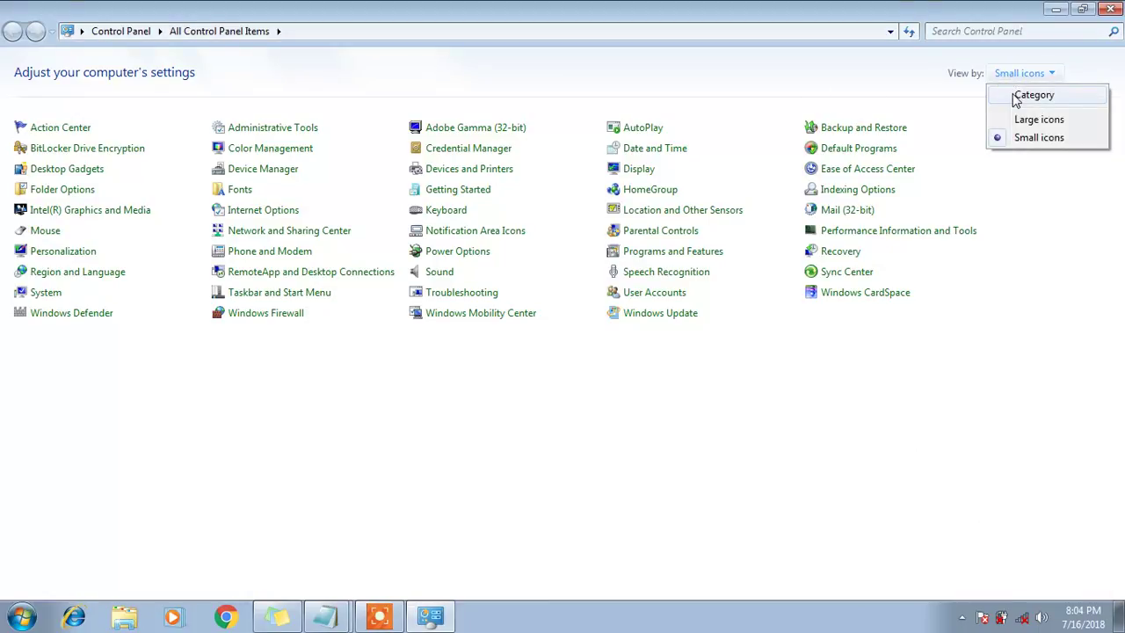
{"action": "left_click", "coordinate": [1018, 95]}
{"action": "left_click", "coordinate": [814, 74]}
{"action": "left_click", "coordinate": [818, 118]}
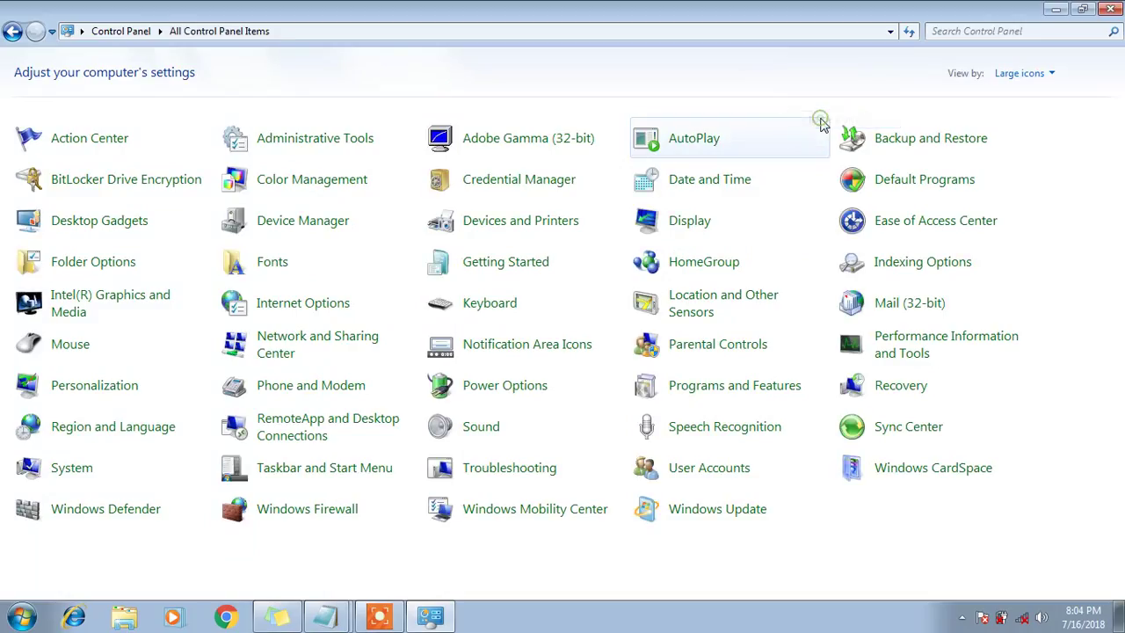
{"action": "left_click", "coordinate": [1025, 73]}
{"action": "left_click", "coordinate": [1027, 136]}
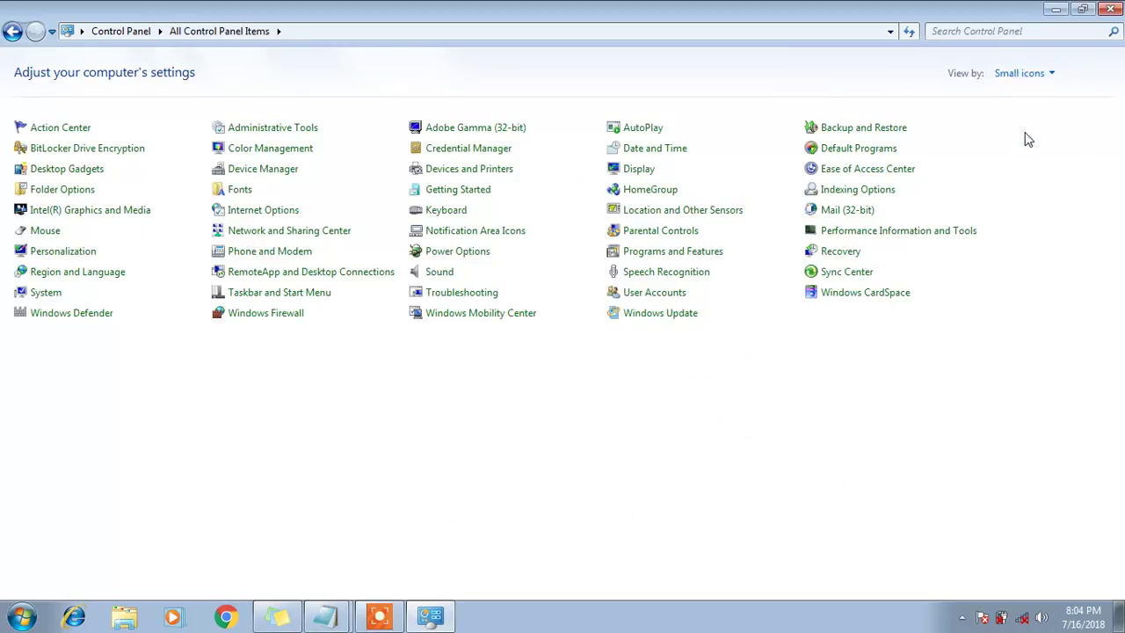
{"action": "left_click", "coordinate": [1022, 78]}
{"action": "left_click", "coordinate": [1021, 93]}
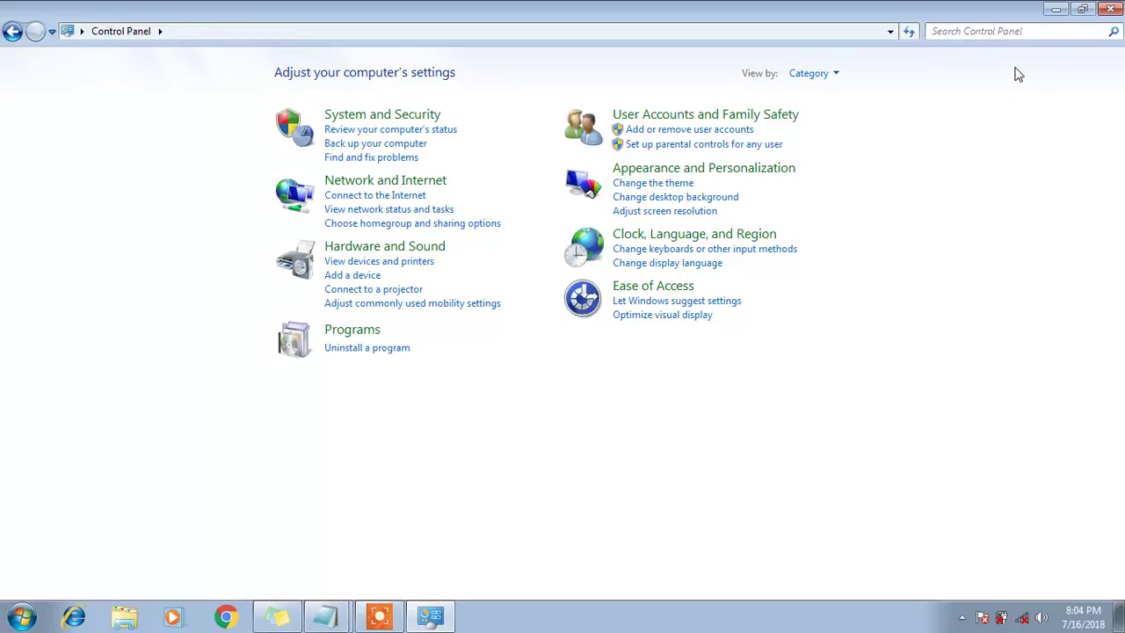
{"action": "left_click", "coordinate": [833, 76]}
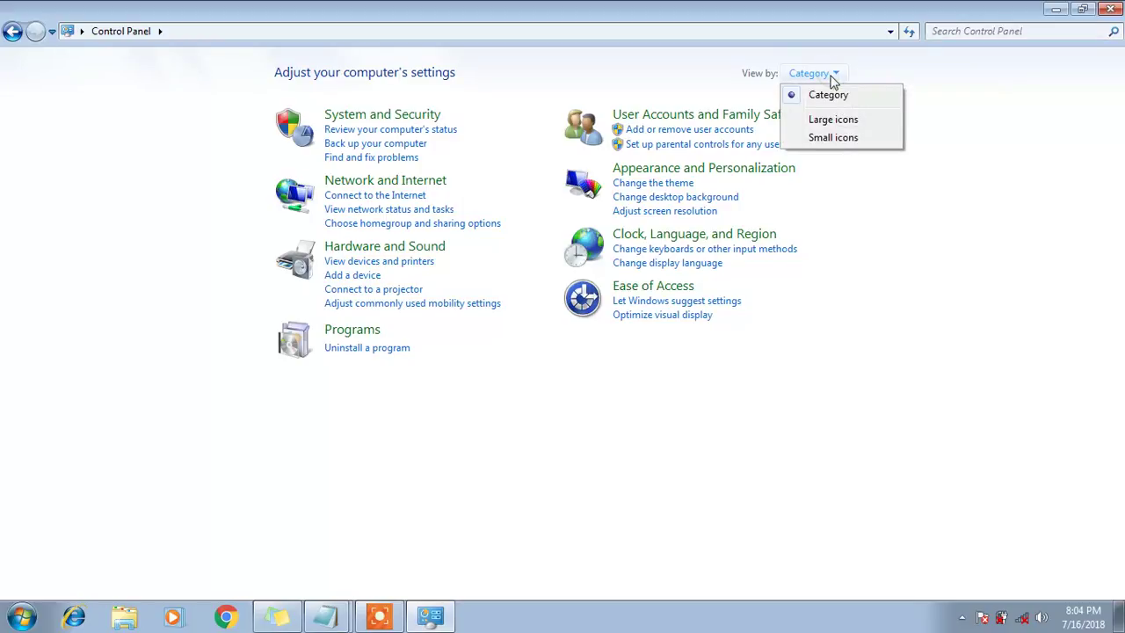
{"action": "left_click", "coordinate": [834, 118]}
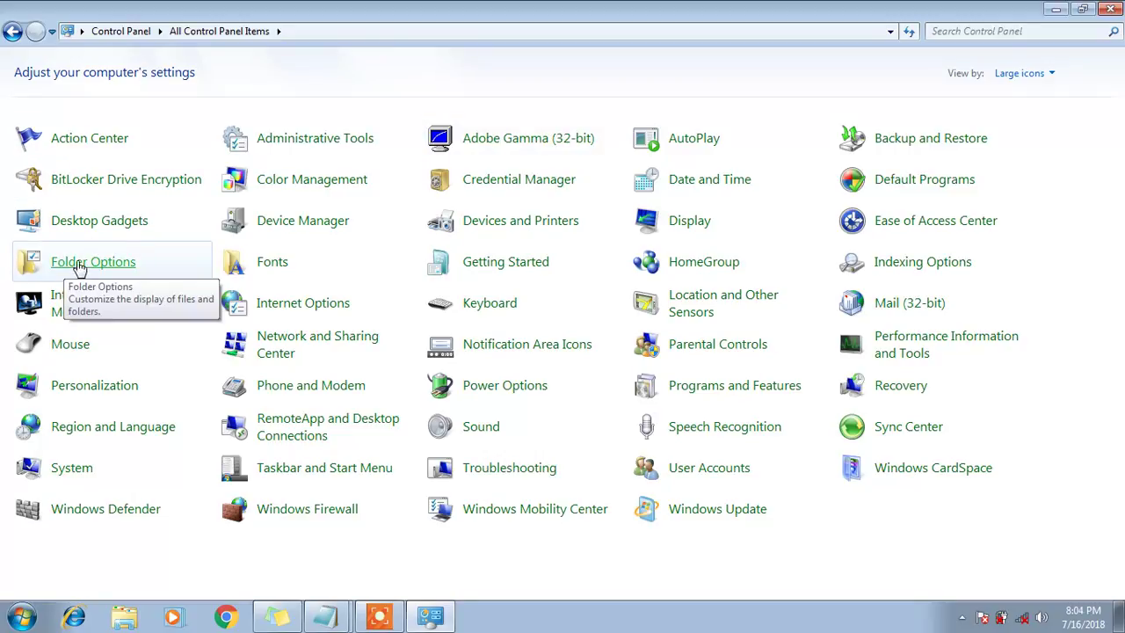
Set Folder Options to show hidden files, folders, and drives, and close the Control Panel.
{"action": "left_click", "coordinate": [184, 262]}
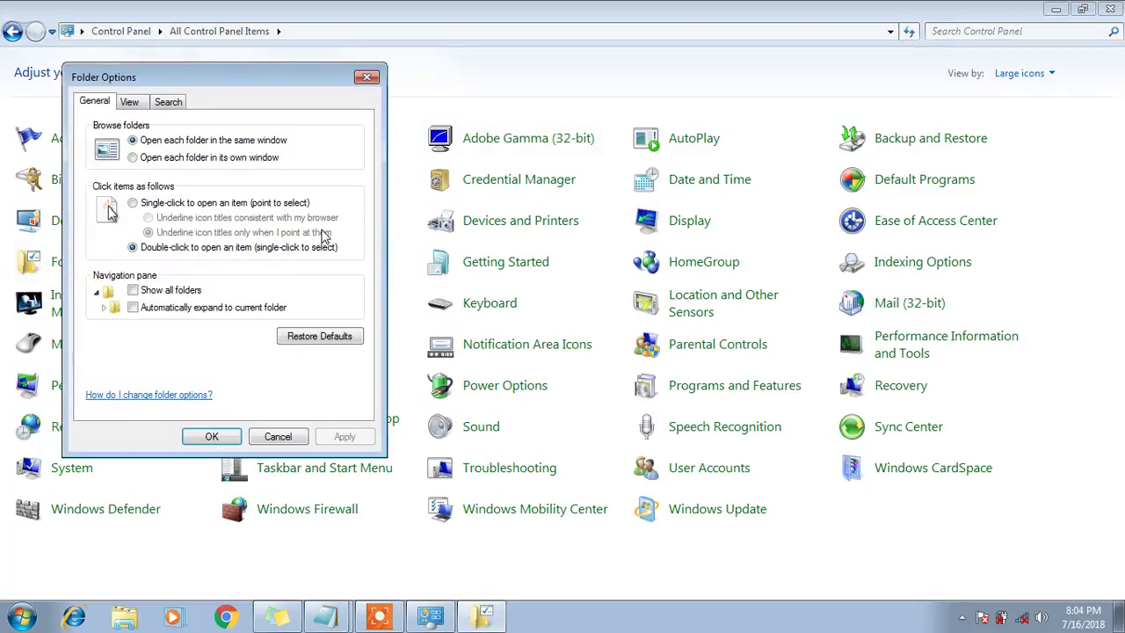
{"action": "left_click", "coordinate": [129, 103]}
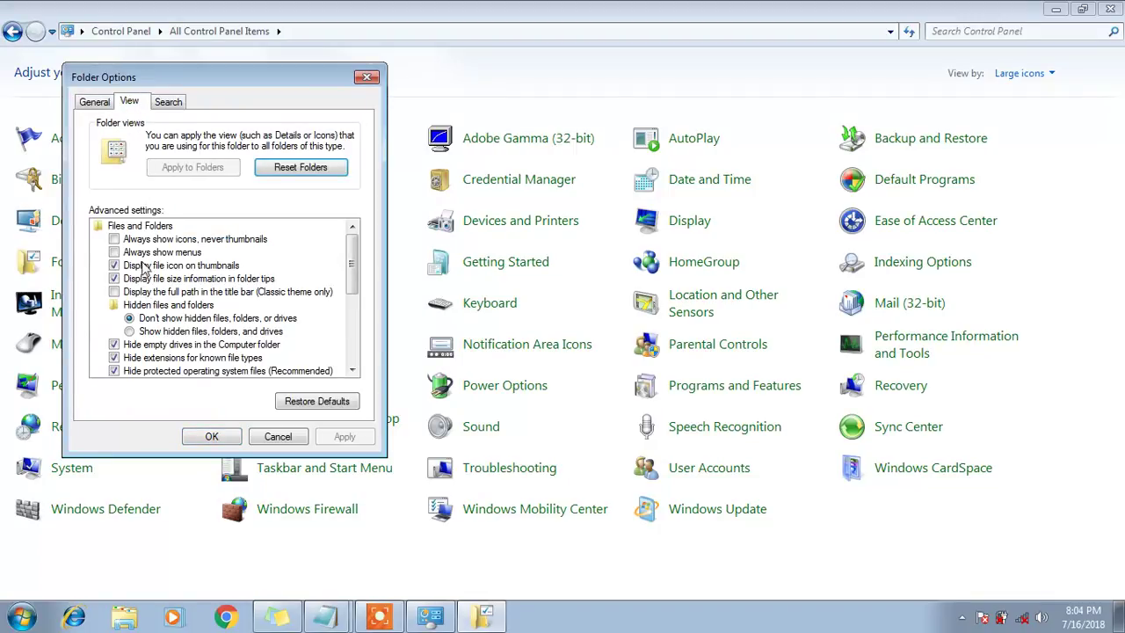
{"action": "left_click", "coordinate": [175, 331]}
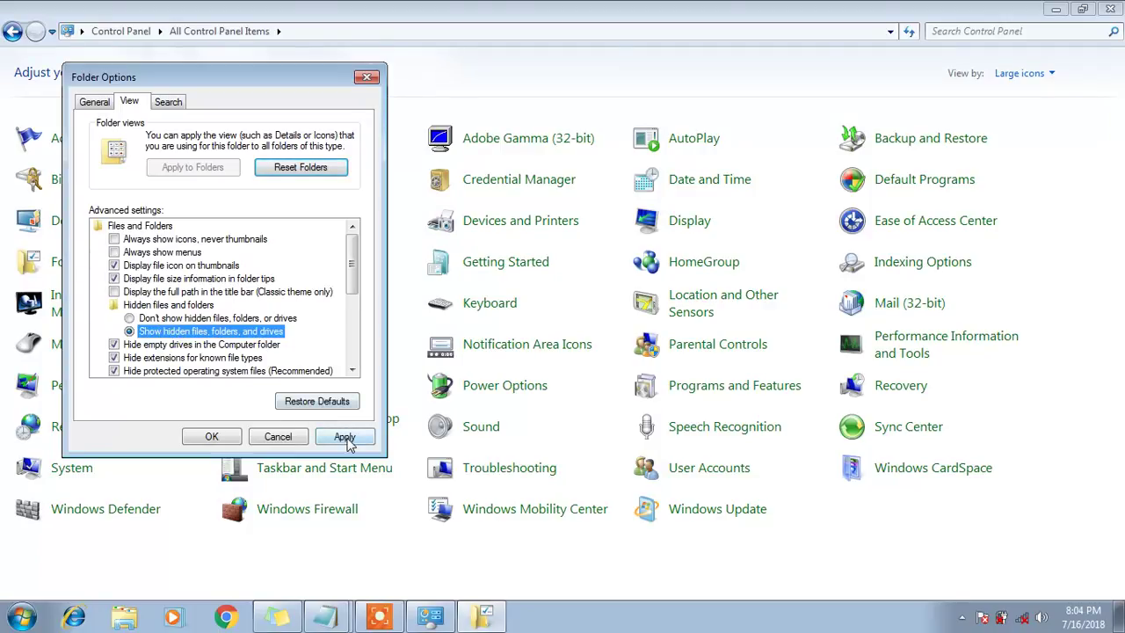
{"action": "left_click", "coordinate": [345, 439]}
{"action": "left_click", "coordinate": [213, 436]}
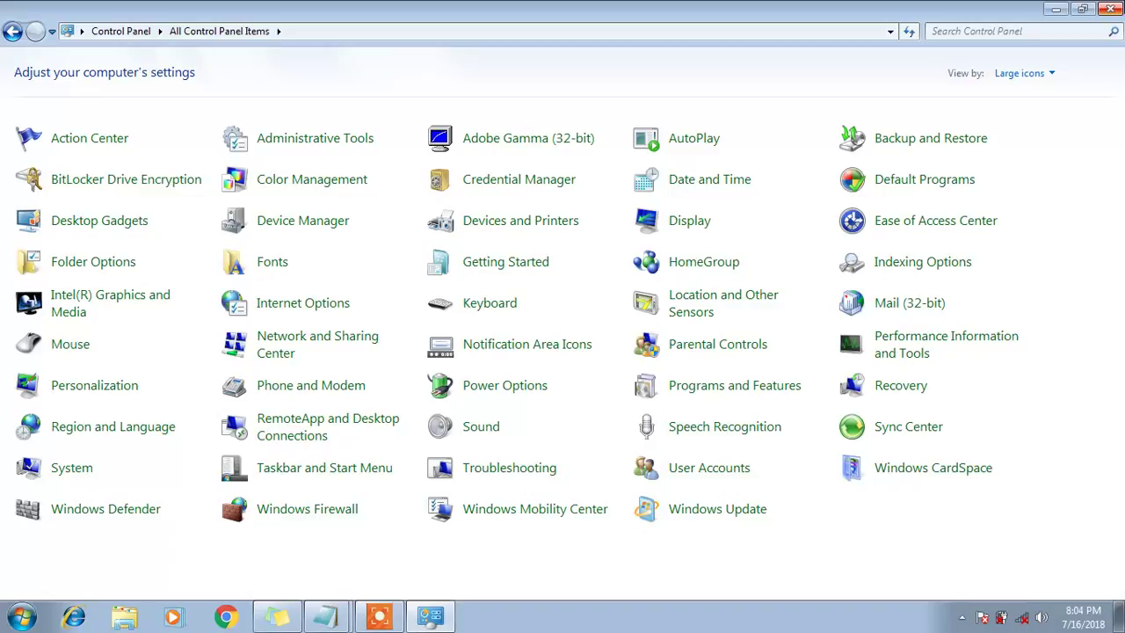
{"action": "key", "text": "alt+F4"}
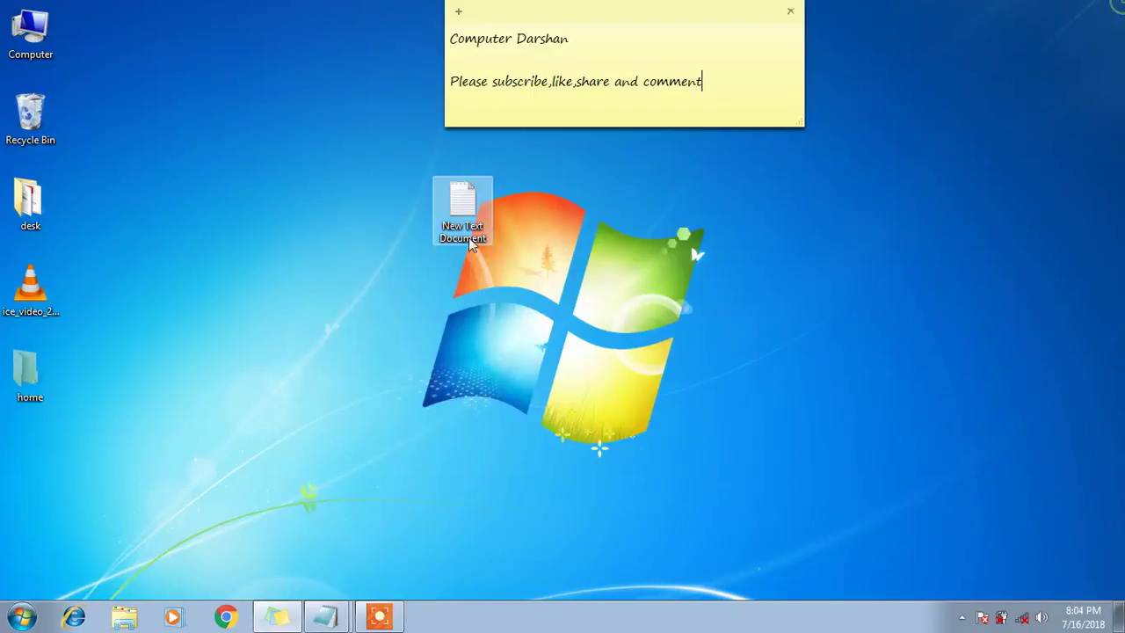
Unhide the home folder on the desktop by removing its Hidden attribute.
{"action": "left_click", "coordinate": [25, 387]}
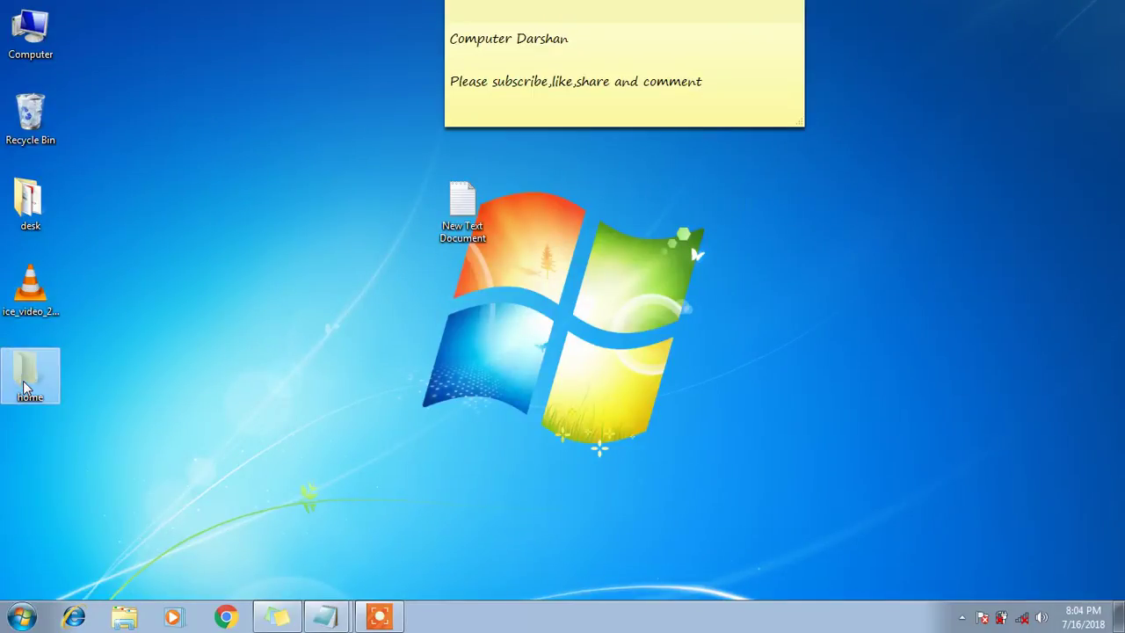
{"action": "right_click", "coordinate": [25, 388]}
{"action": "left_click", "coordinate": [35, 367]}
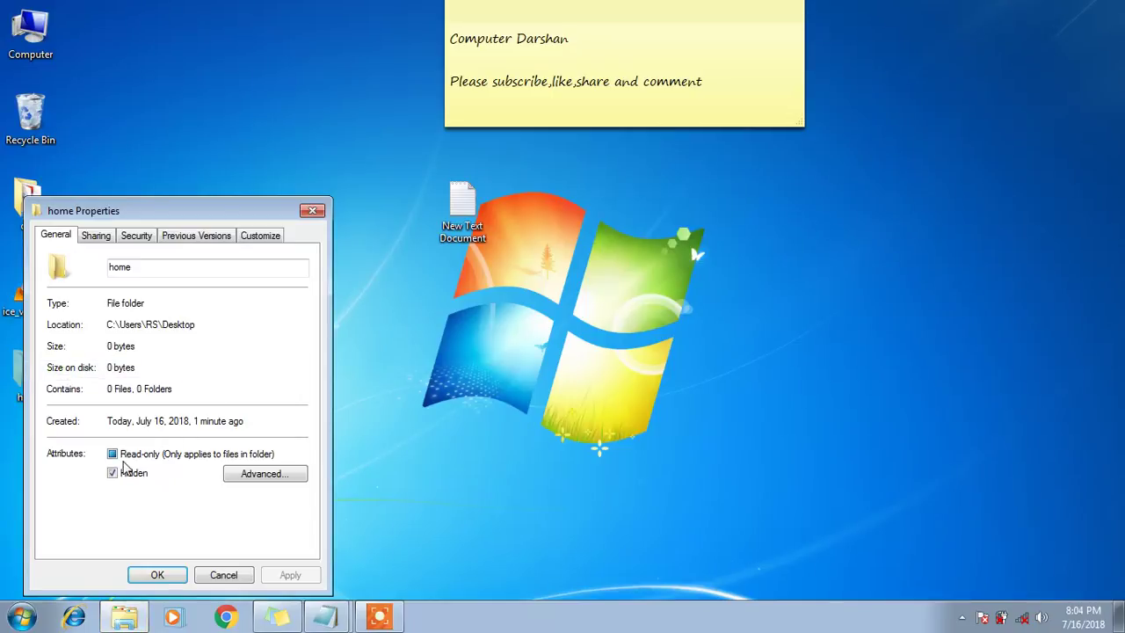
{"action": "left_click", "coordinate": [112, 473]}
{"action": "left_click", "coordinate": [294, 578]}
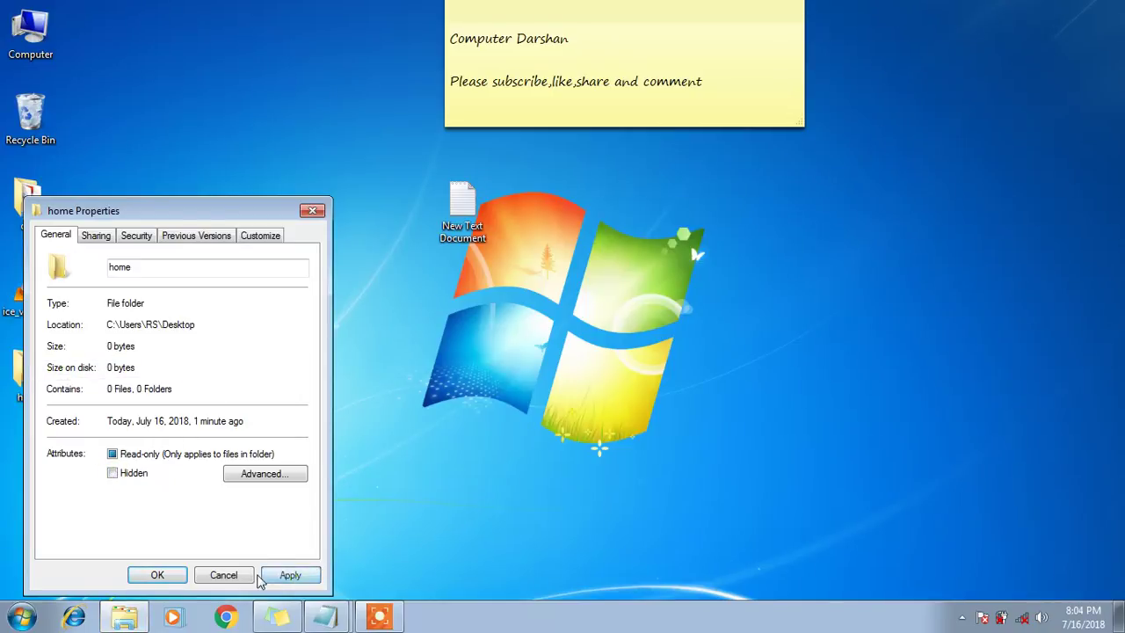
{"action": "left_click", "coordinate": [156, 573]}
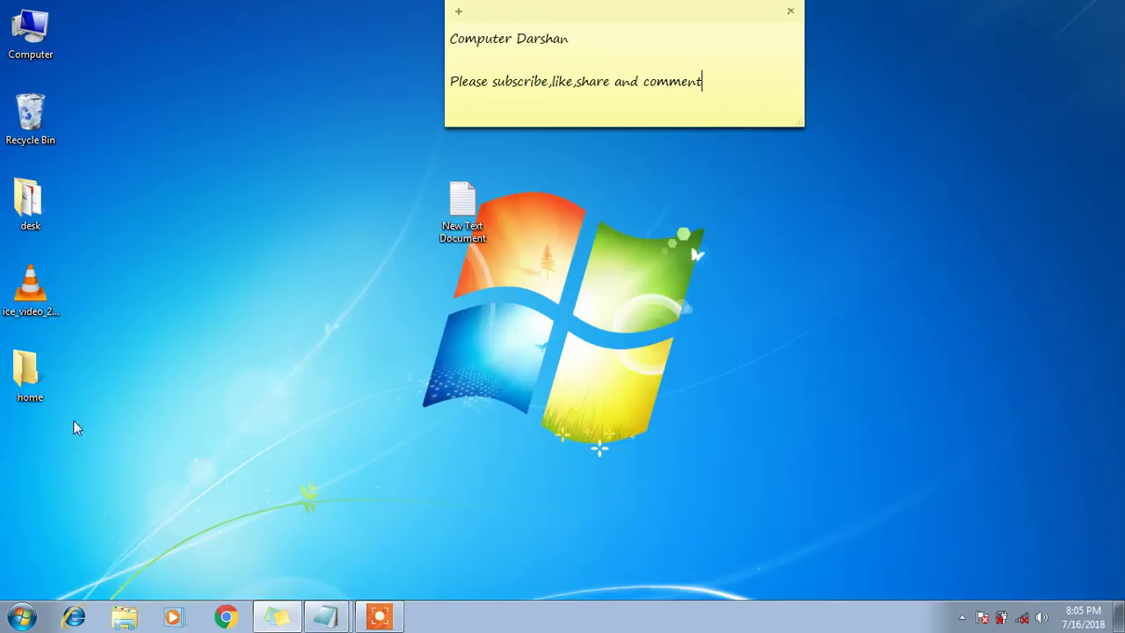
View the folder picture and icon customization options in the home folder's properties, and close the dialog.
{"action": "right_click", "coordinate": [37, 380]}
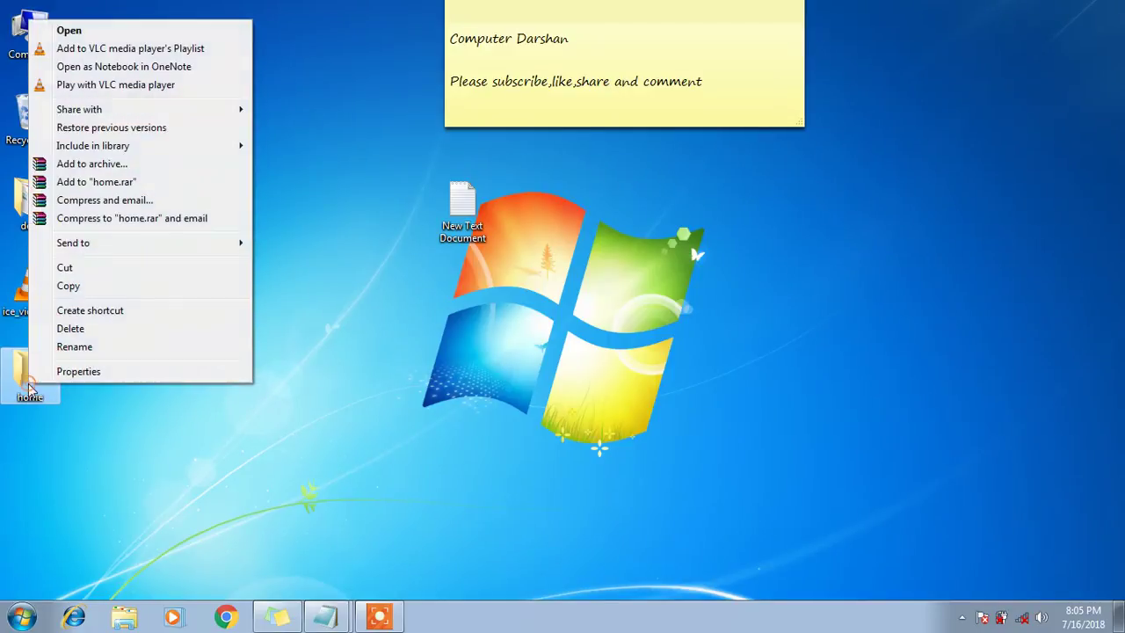
{"action": "left_click", "coordinate": [55, 364]}
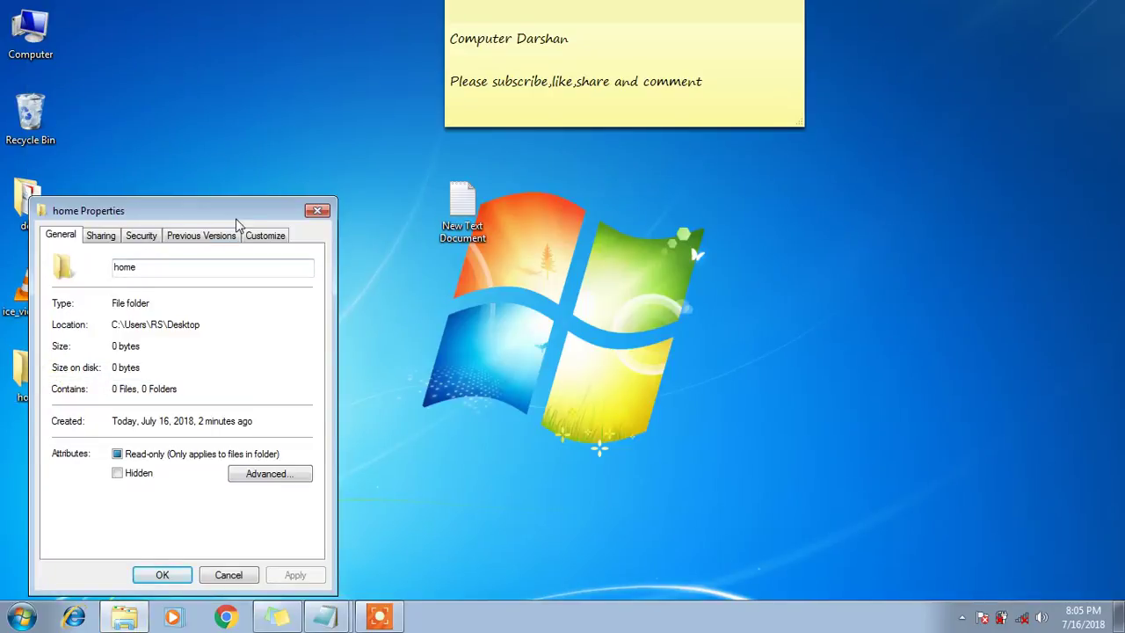
{"action": "left_click", "coordinate": [262, 236]}
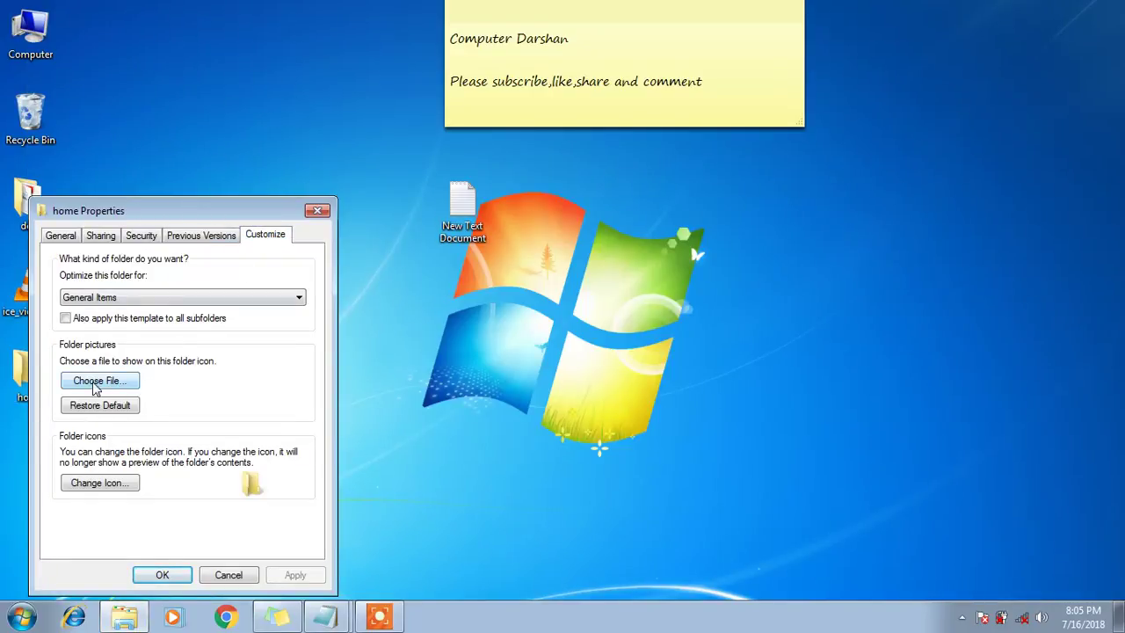
{"action": "left_click", "coordinate": [317, 211]}
Bring up the actions available for the home folder on the desktop.
{"action": "right_click", "coordinate": [48, 373]}
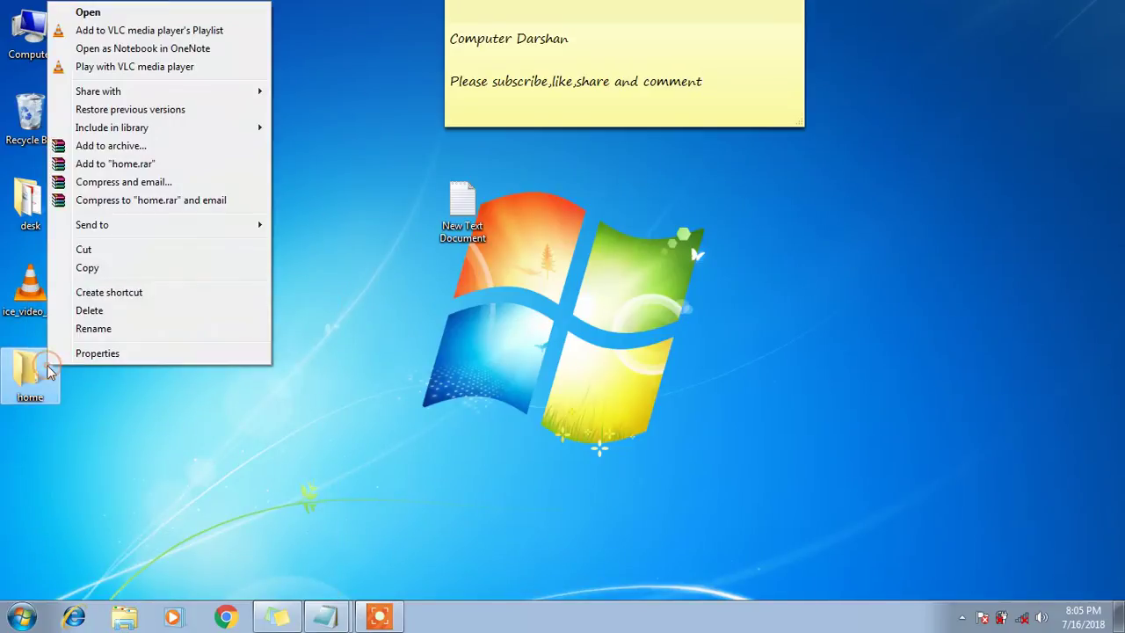